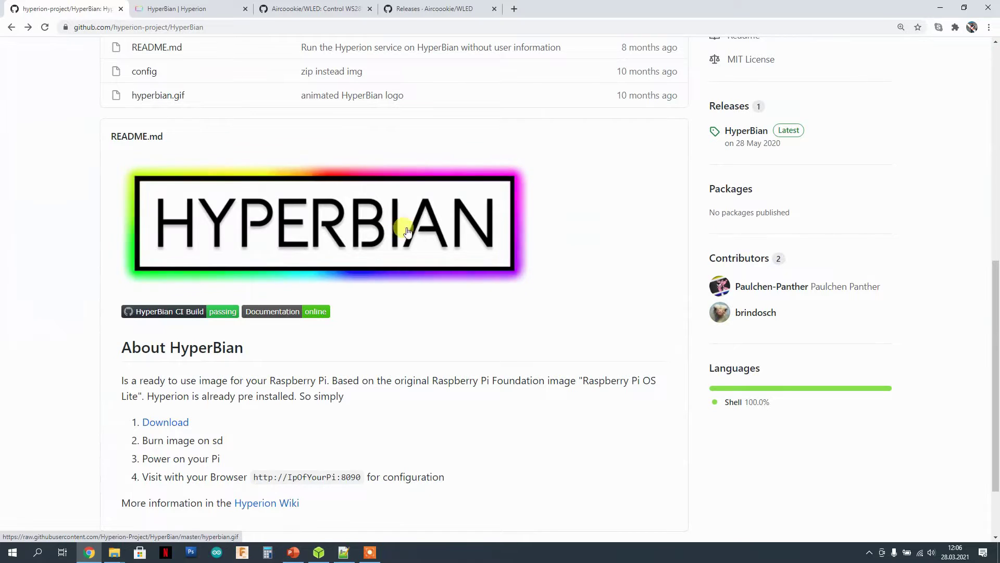
Open the HyperBian releases page from the README's download link and show the release assets.
scroll(551, 262, "down", 1)
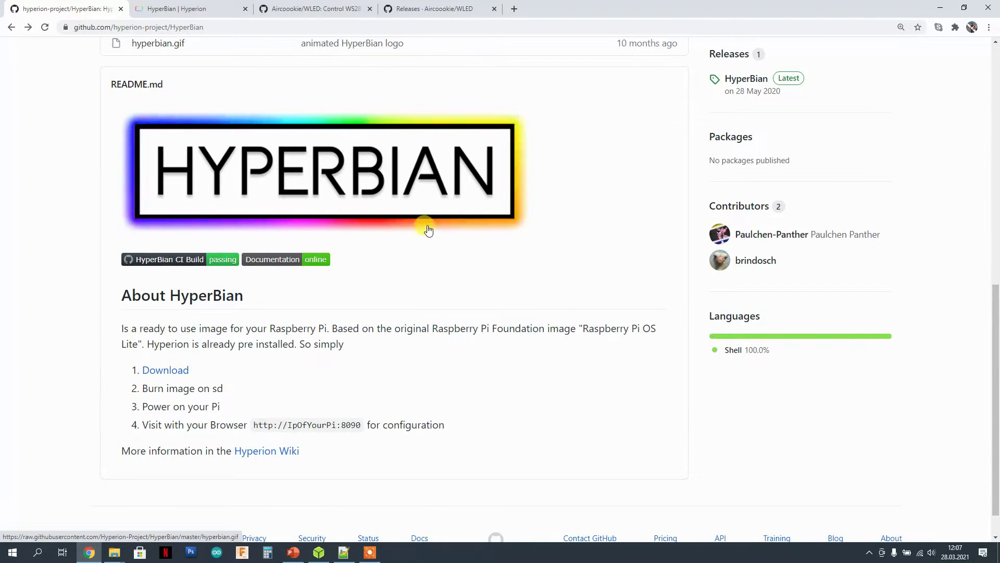
scroll(426, 230, "down", 1)
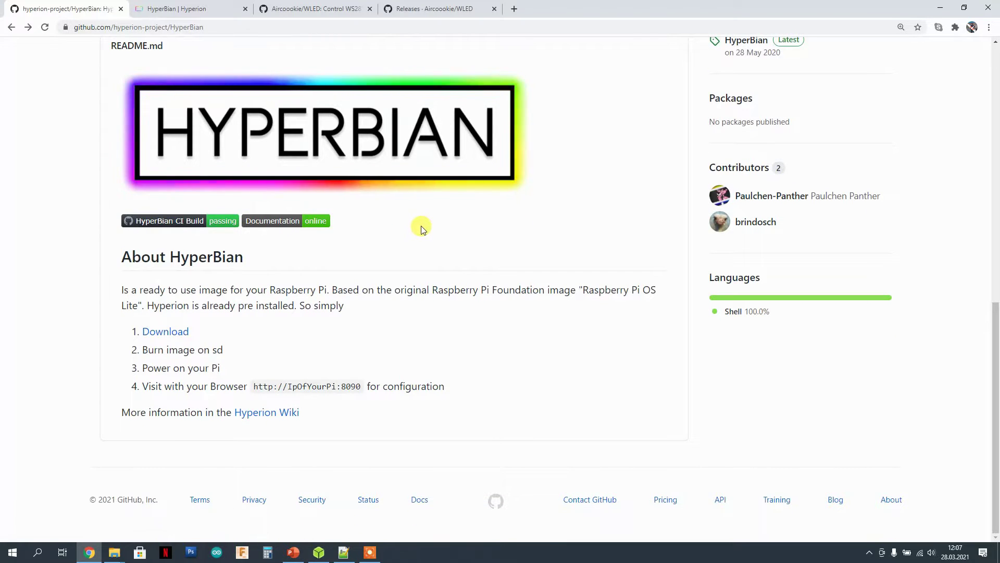
left_click(165, 334)
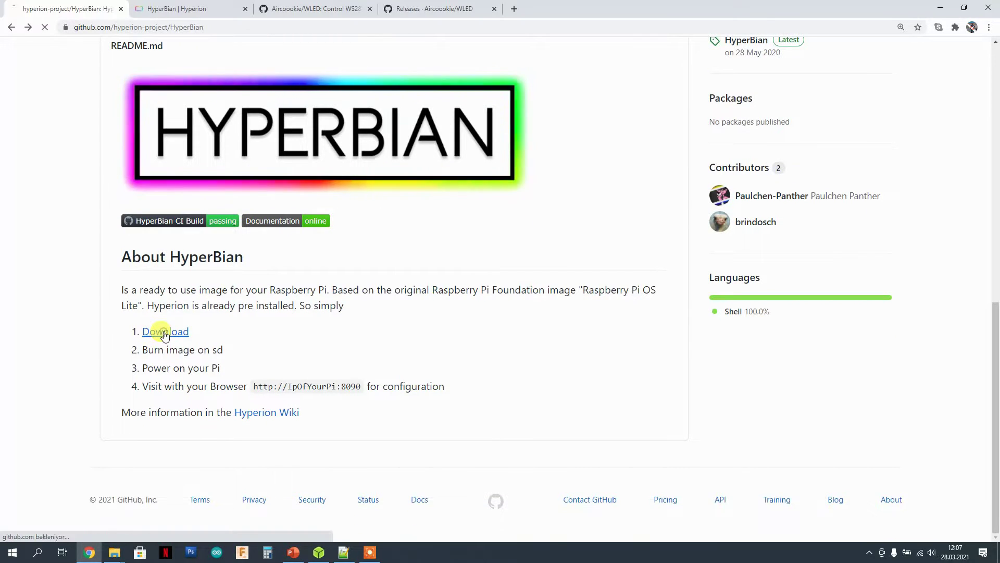
scroll(515, 289, "down", 4)
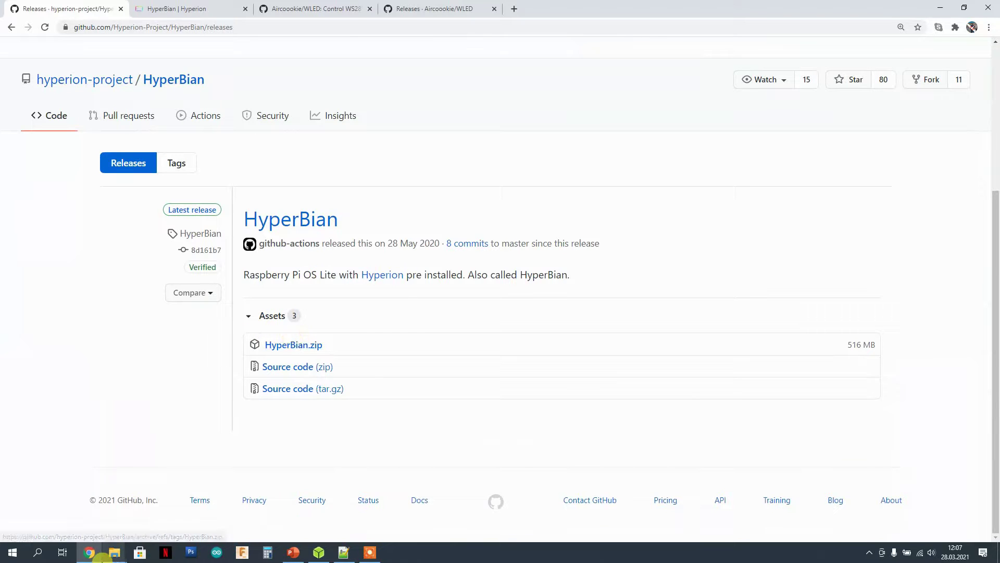
Switch to File Explorer to view the extracted 2020-11-19-HyperBian-lite.img in raspberry_dosyalar, and return to the browser.
mouse_move(114, 551)
left_click(103, 526)
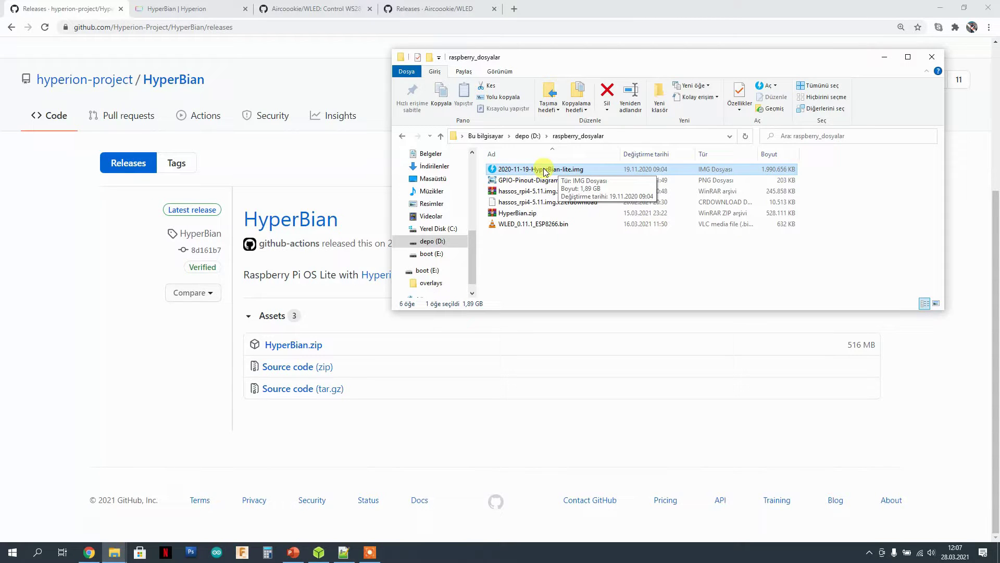
left_click(151, 356)
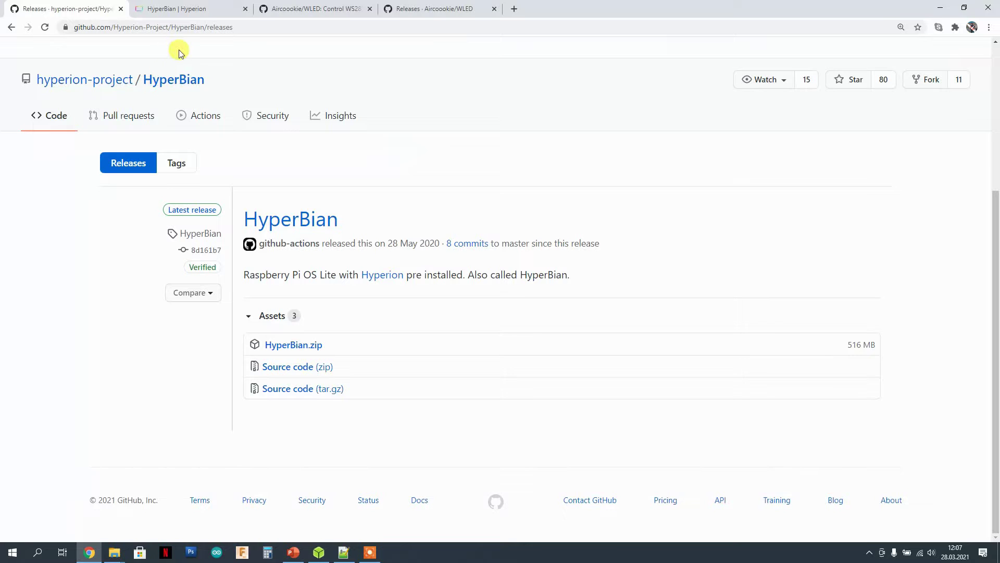
Minimise the browser, File Explorer and PowerPoint windows and switch to balenaEtcher.
left_click(940, 8)
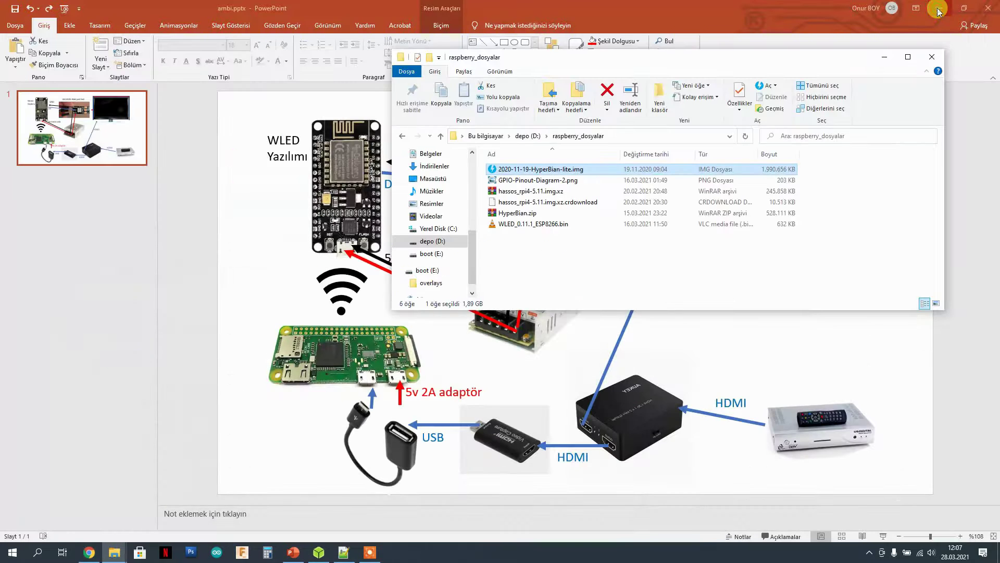
left_click(884, 57)
left_click(940, 8)
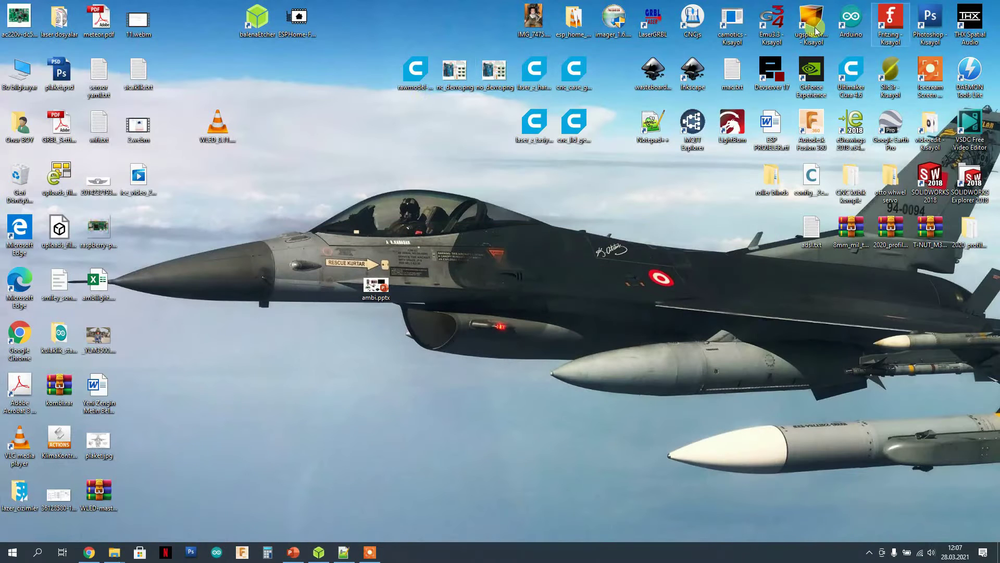
left_click(320, 551)
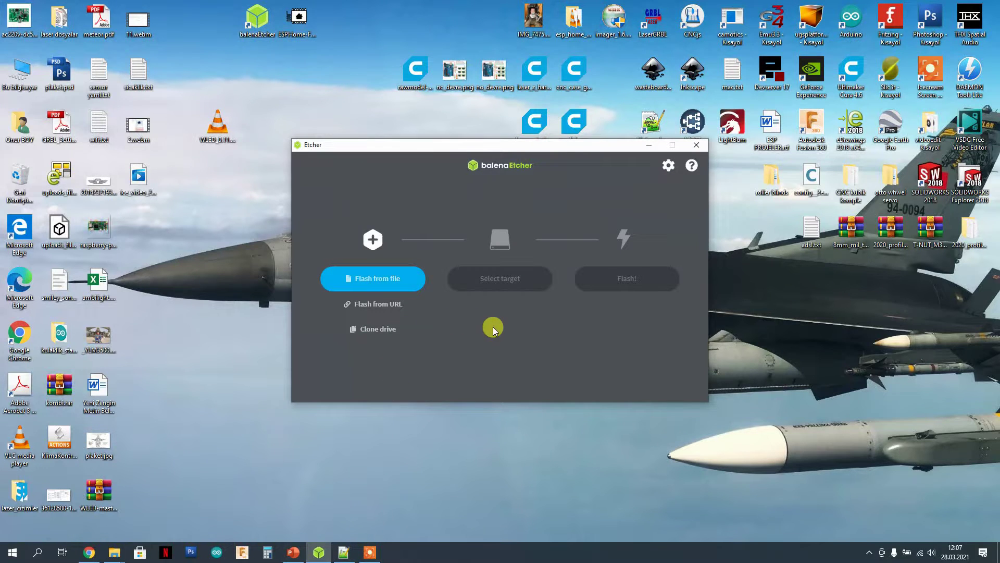
View the image files available for flashing, cancel without choosing one, and close Etcher.
left_click(394, 281)
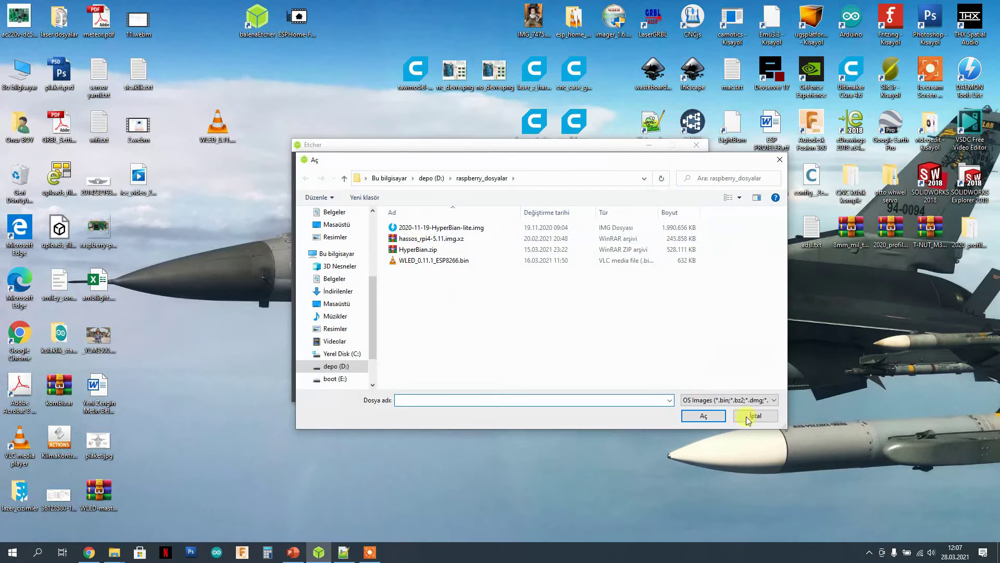
left_click(754, 416)
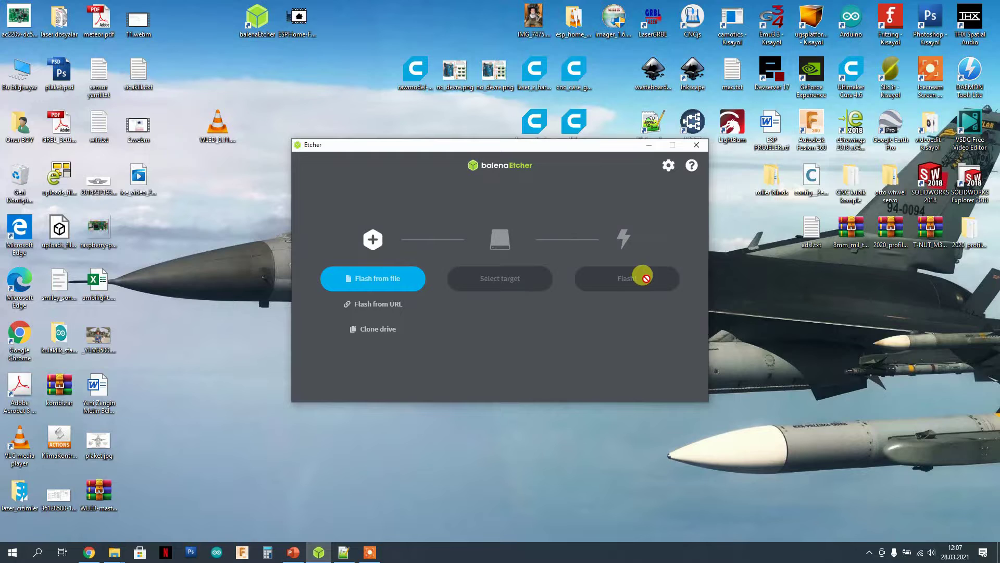
left_click(696, 146)
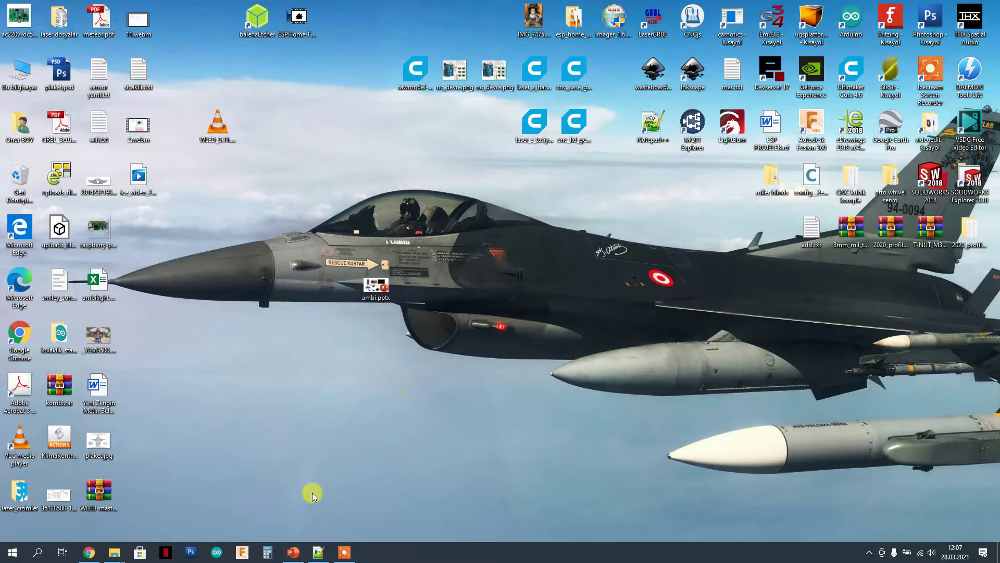
Open the boot (E:) drive in File Explorer and look through its files.
double_click(15, 80)
left_click(838, 318)
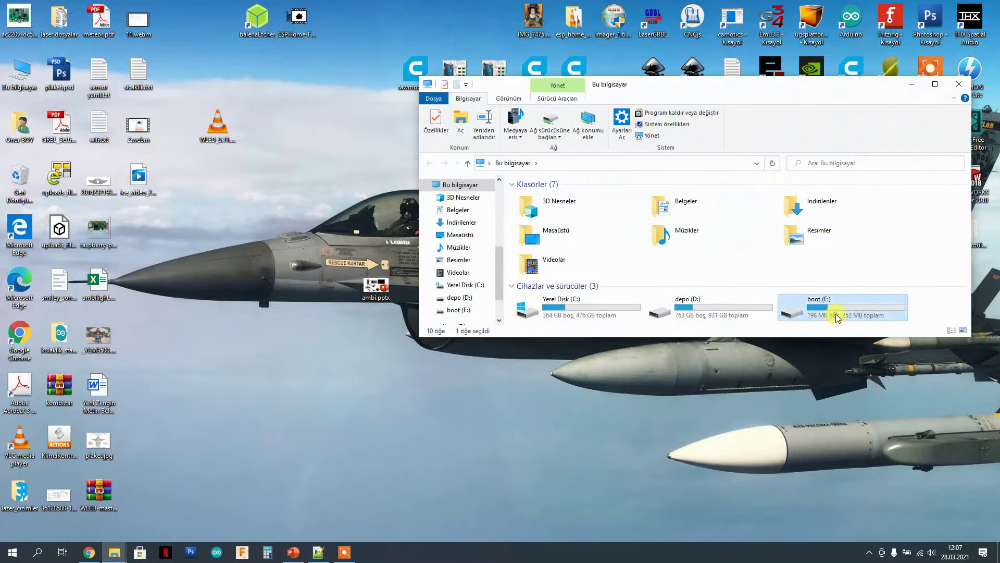
double_click(837, 318)
scroll(649, 260, "down", 10)
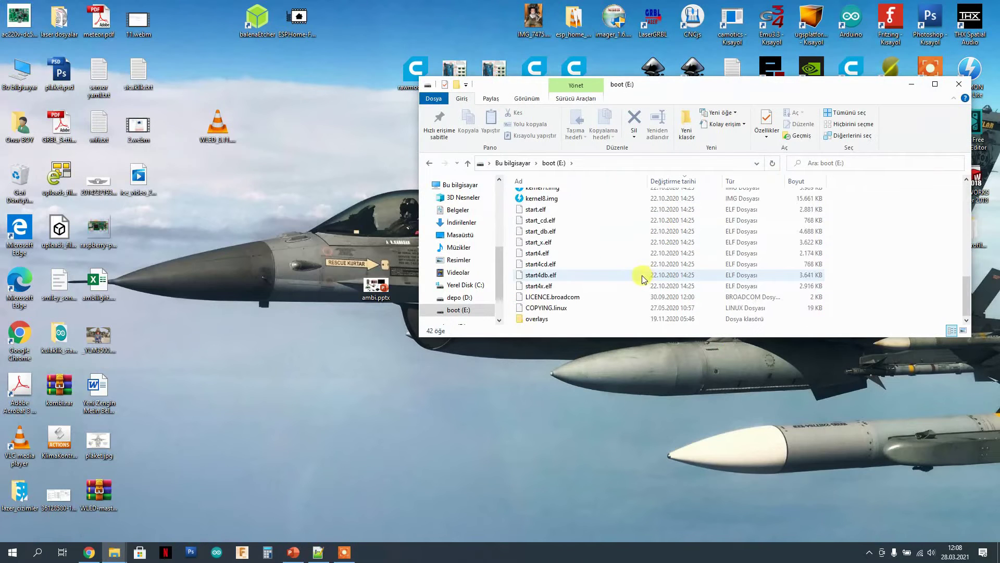
scroll(644, 276, "up", 10)
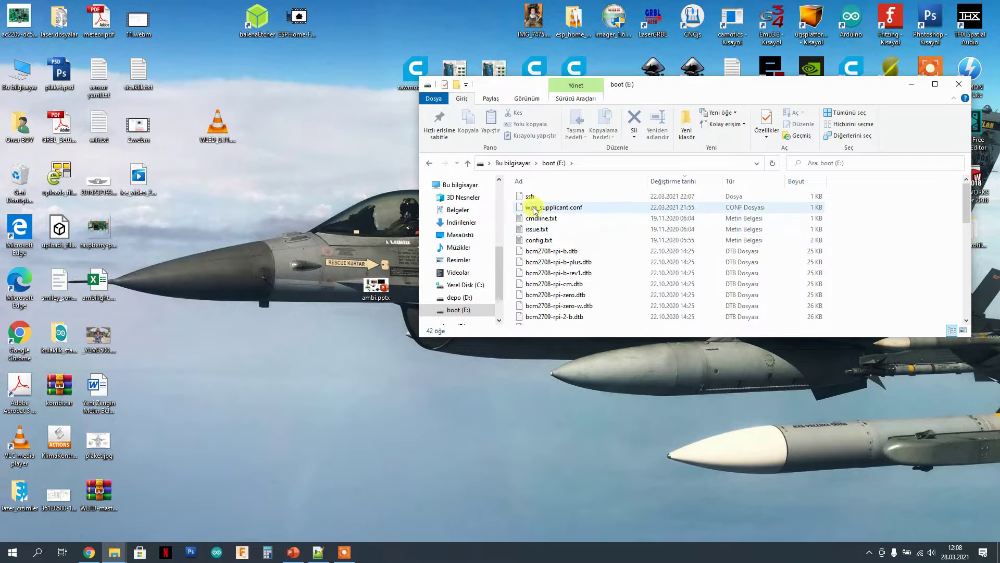
Open wpa_supplicant.conf from the boot drive in Notepad++ to review its network block, and close the editor.
right_click(564, 207)
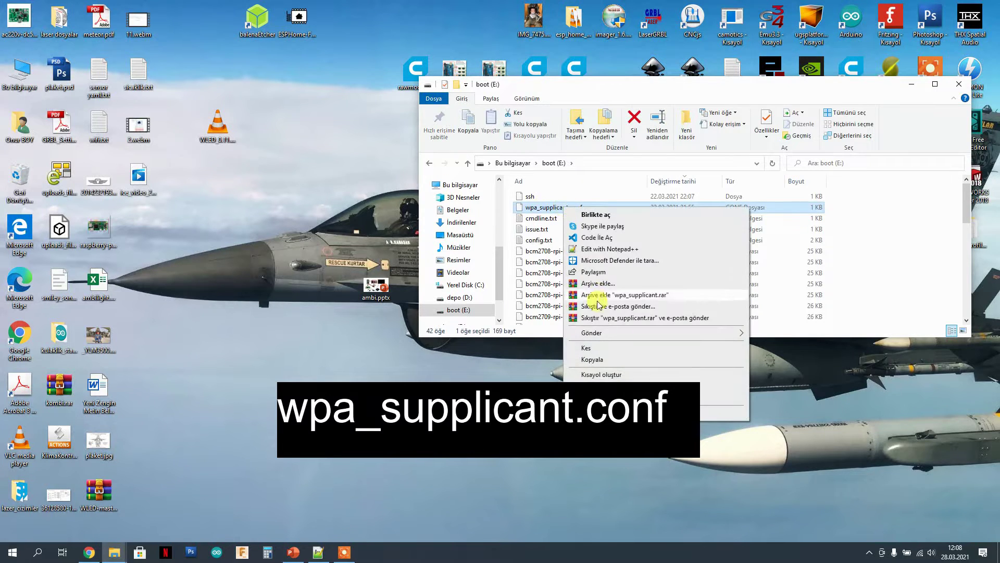
left_click(609, 255)
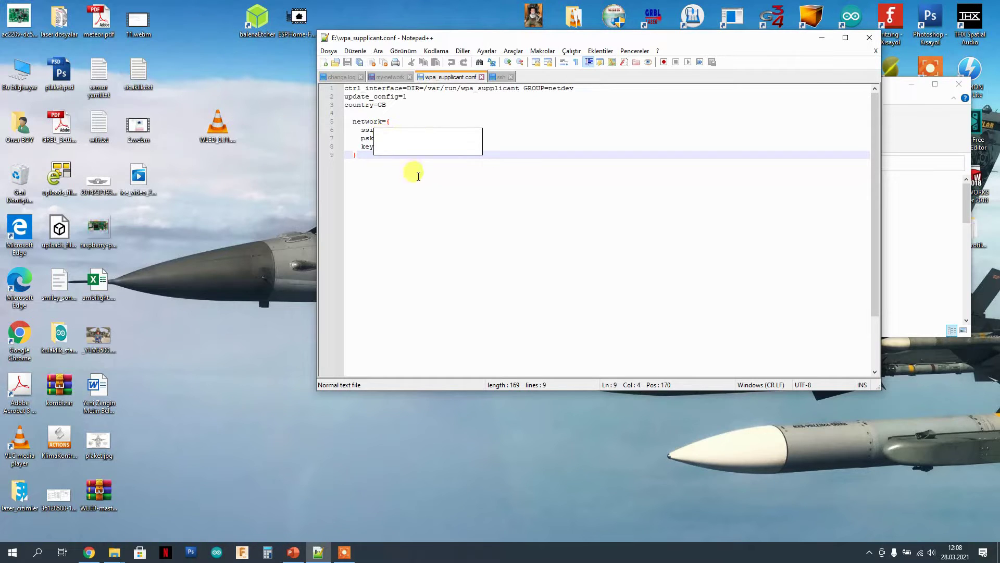
left_click(868, 39)
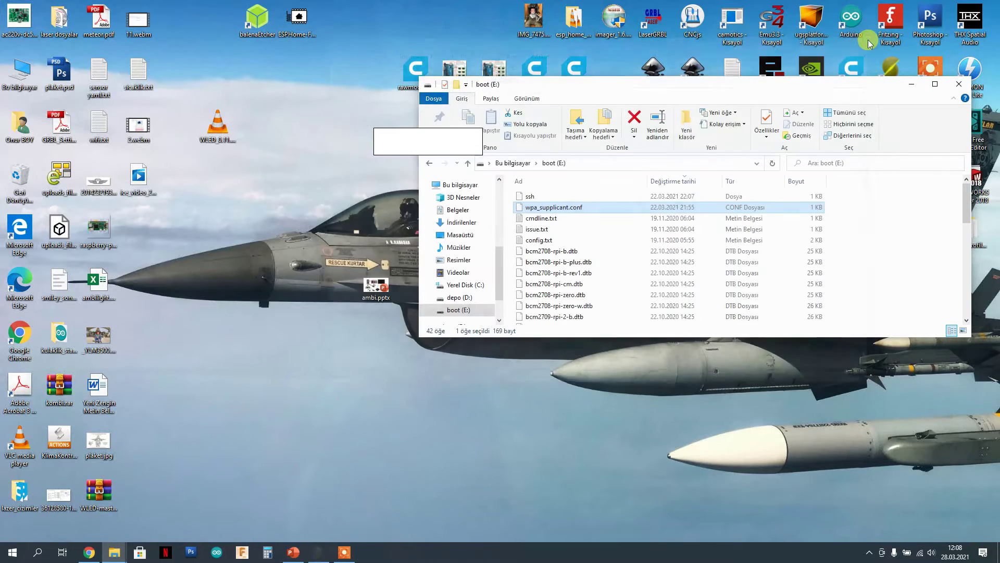
Point out the ssh file on the boot drive by selecting it, and close the File Explorer window.
right_click(533, 198)
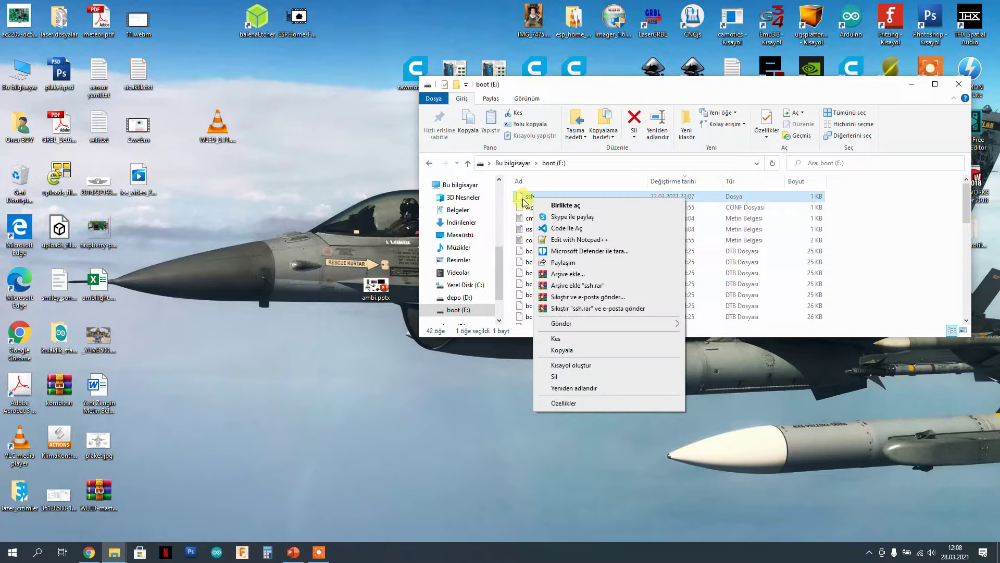
left_click(521, 207)
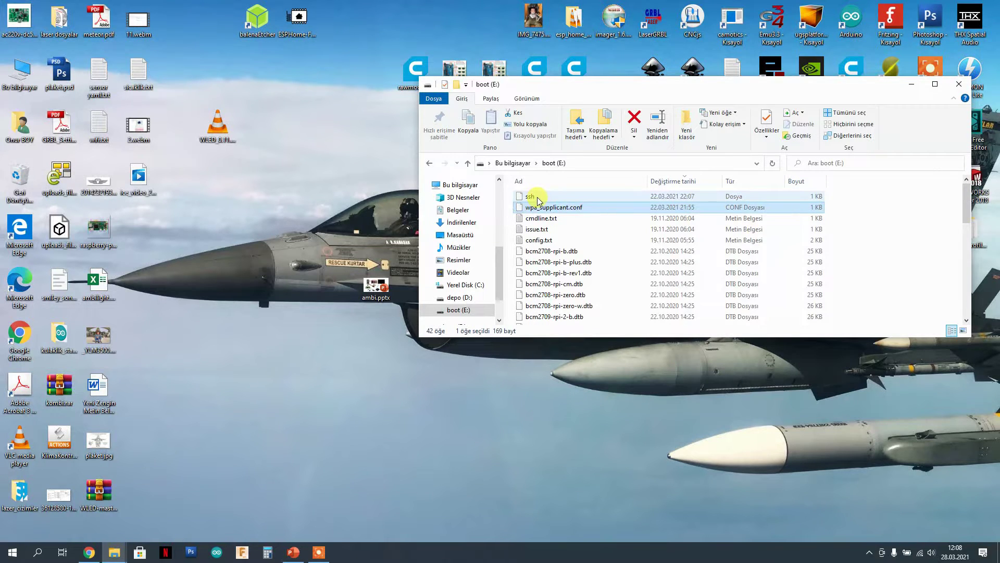
left_click(537, 198)
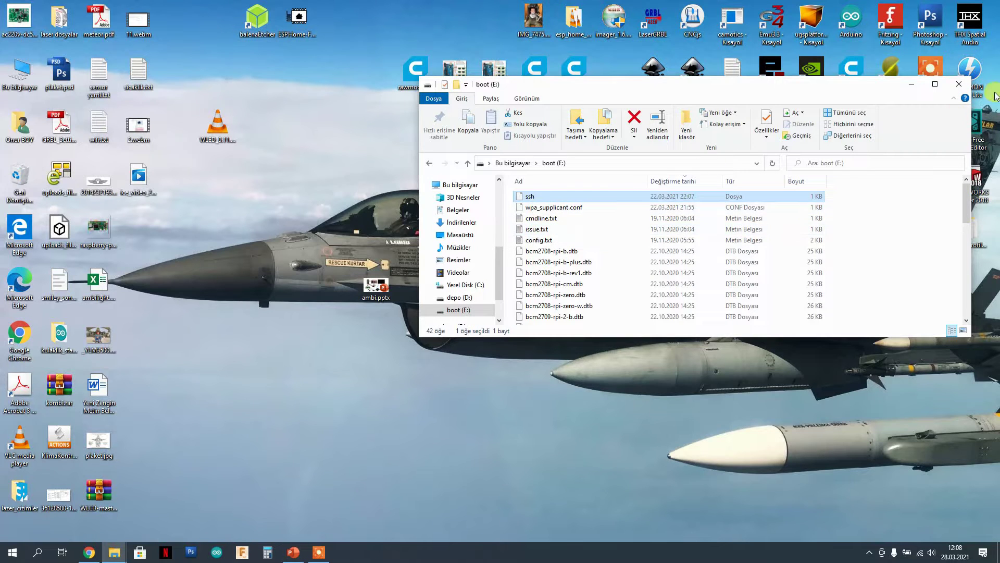
left_click(959, 84)
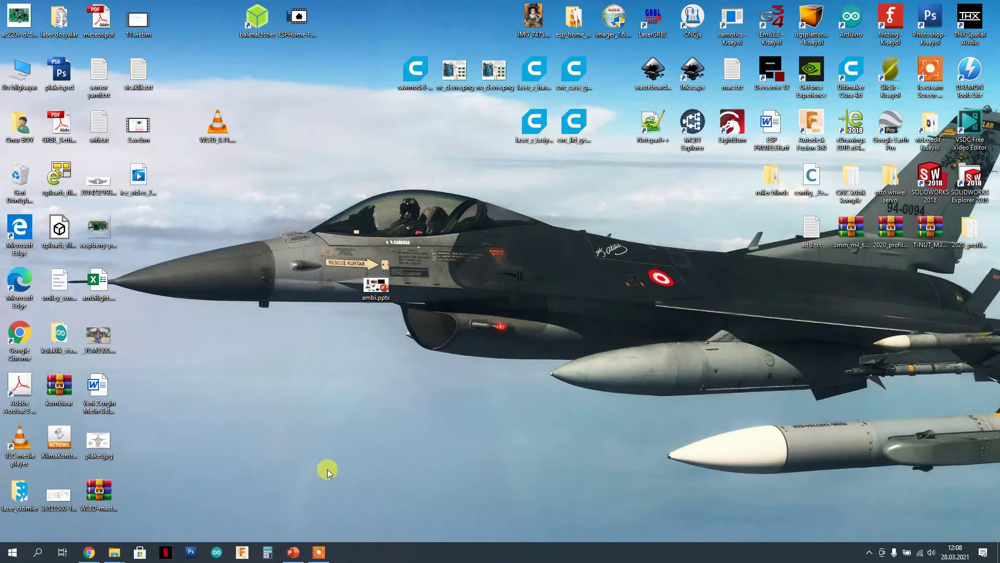
Switch to Chrome, close the existing Hyperion tab and load the Hyperion web configuration at 192.168.1.52:8090 in a new tab.
left_click(294, 553)
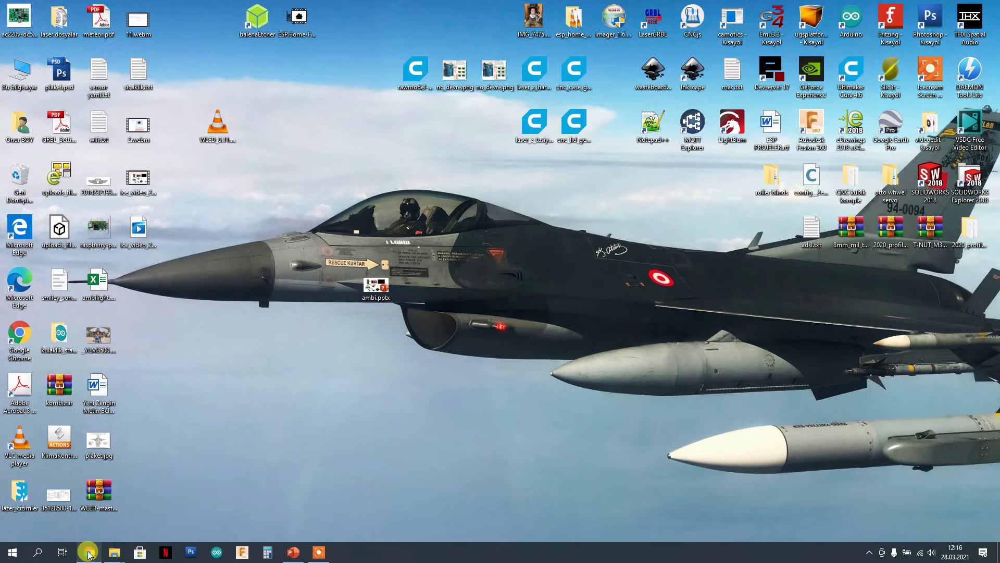
left_click(89, 554)
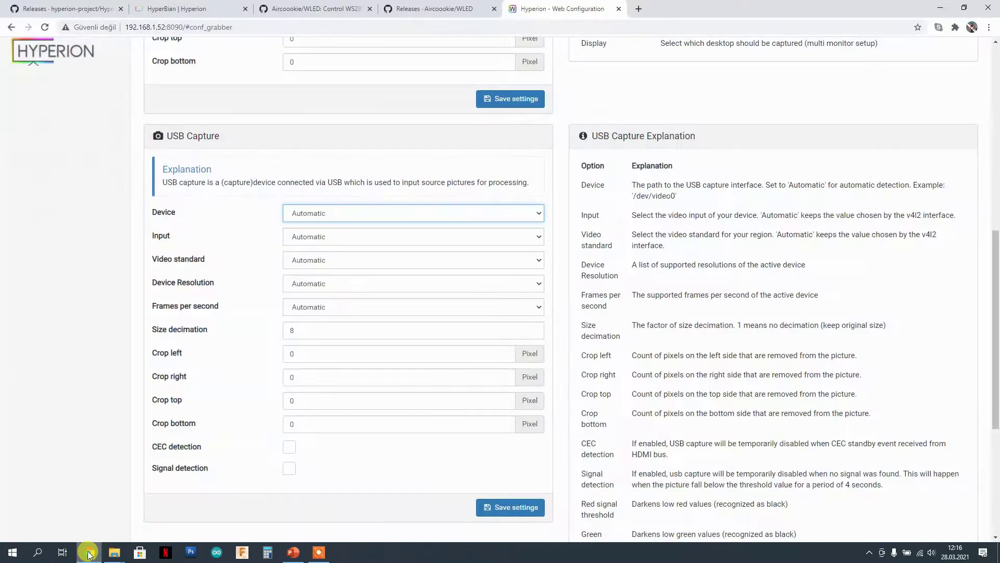
left_click(618, 9)
left_click(515, 9)
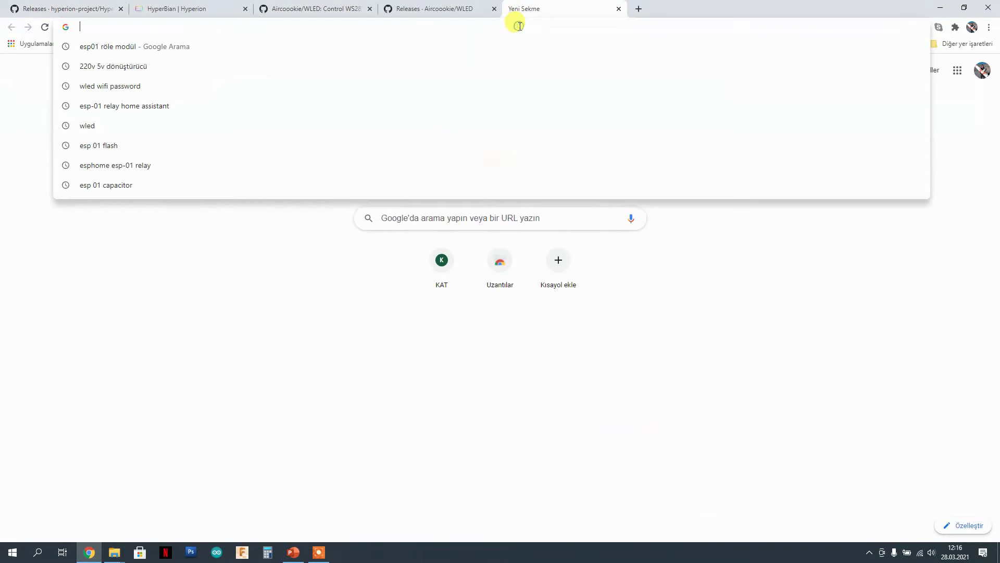
type("192")
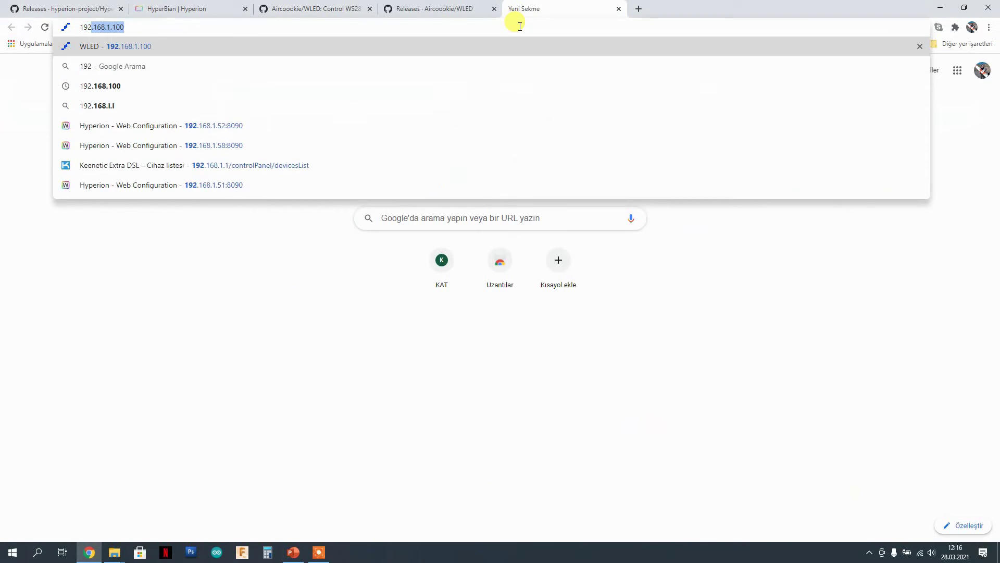
key("Down")
key("Down")
key("Down")
key("Down")
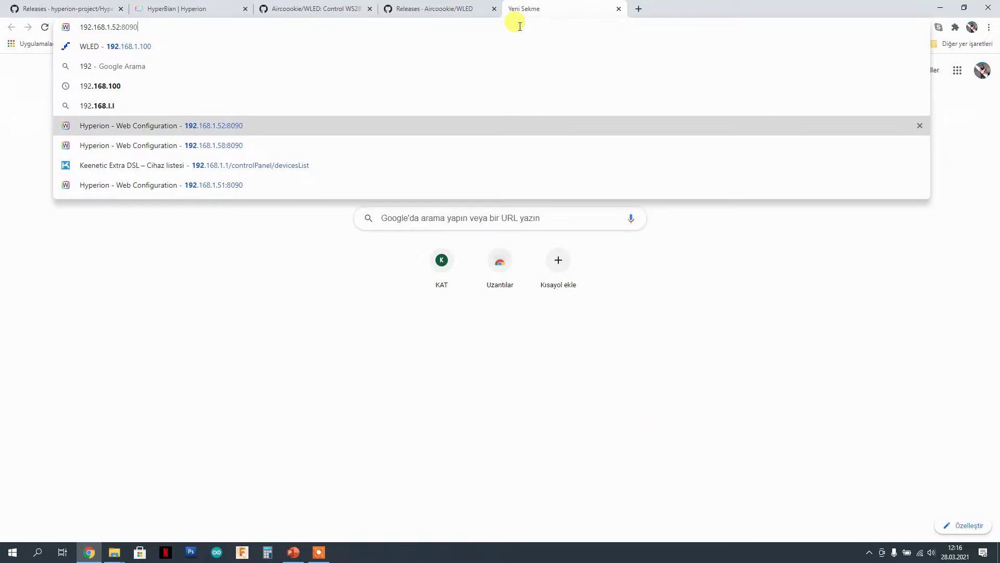
key("Return")
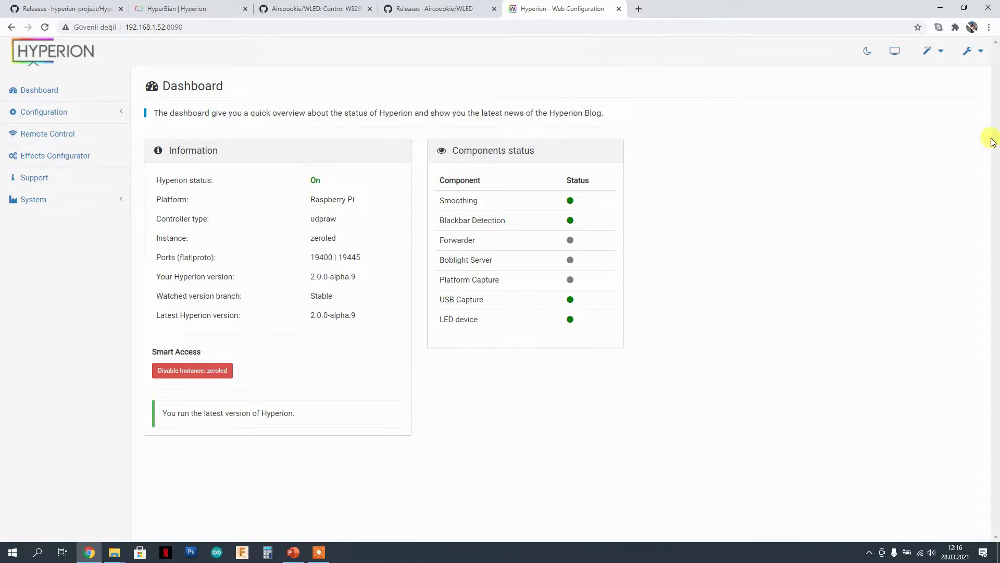
Review Hyperion's settings level options with Expert chosen, and close the dialog without saving.
left_click(972, 50)
left_click(870, 105)
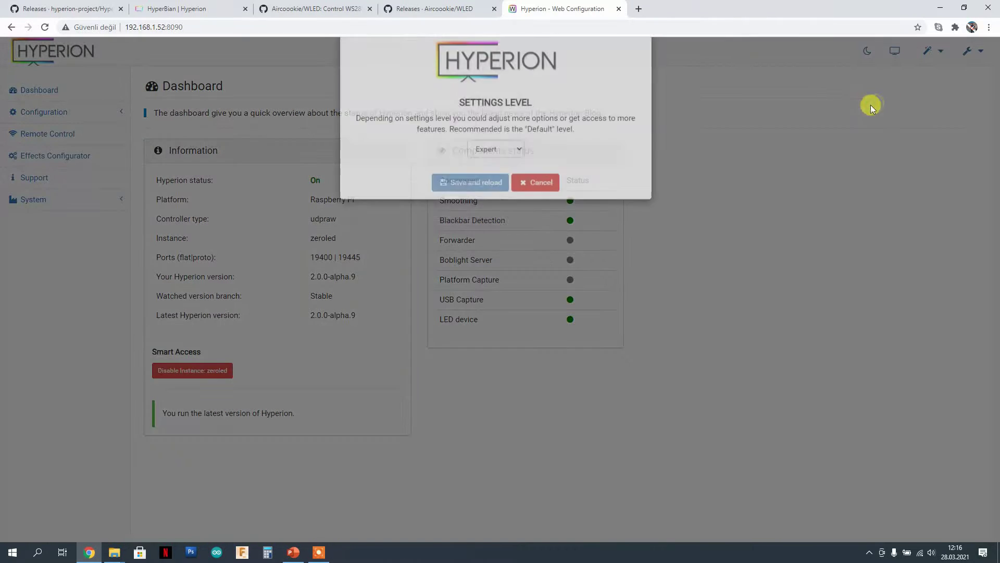
left_click(499, 170)
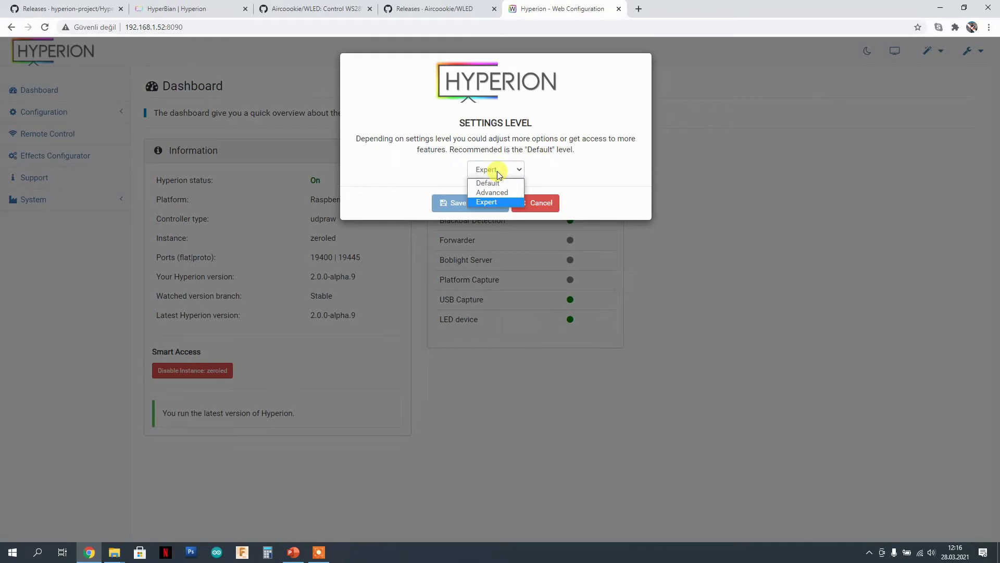
left_click(487, 200)
left_click(530, 208)
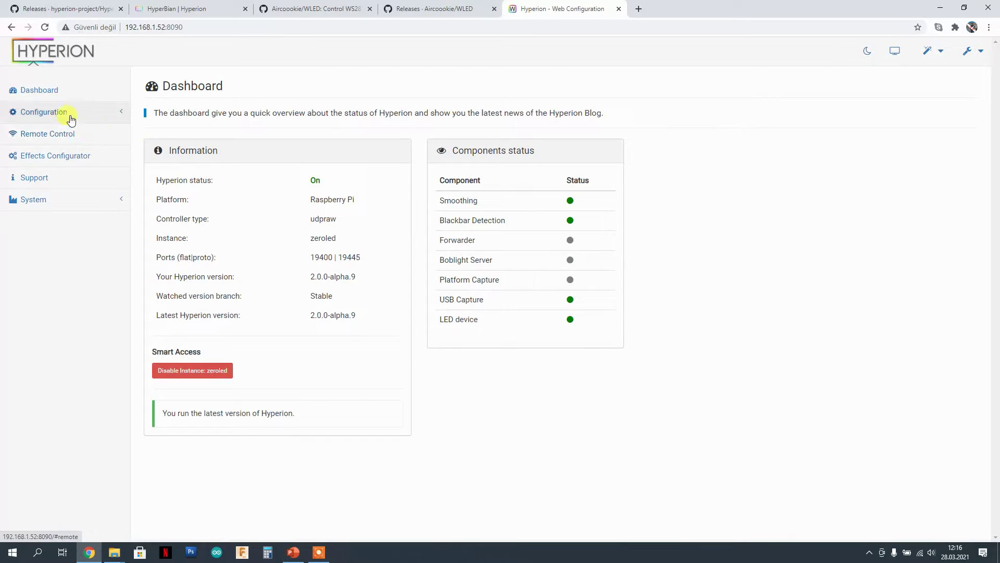
Open the LED Hardware configuration and show its LED Layout settings.
left_click(52, 113)
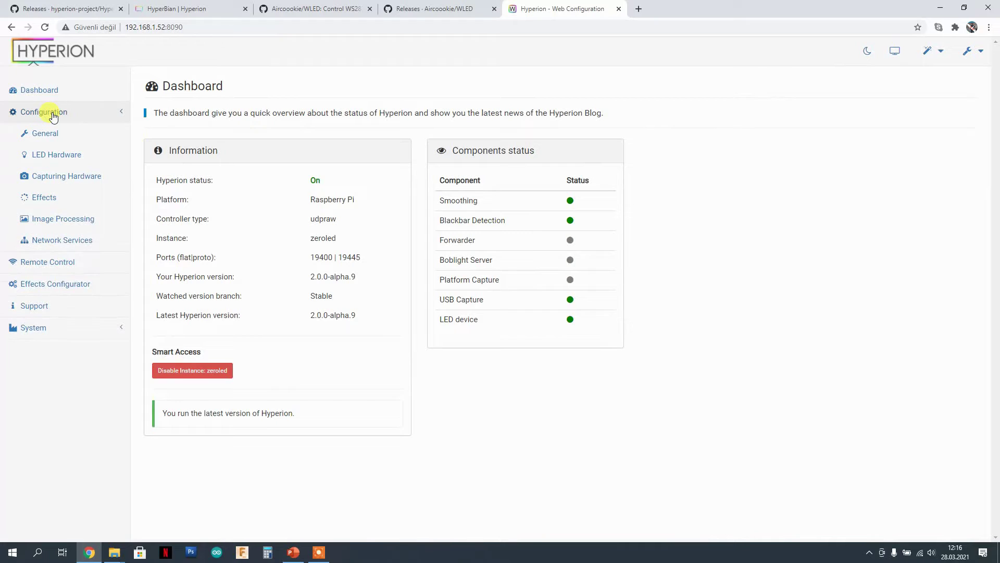
left_click(59, 156)
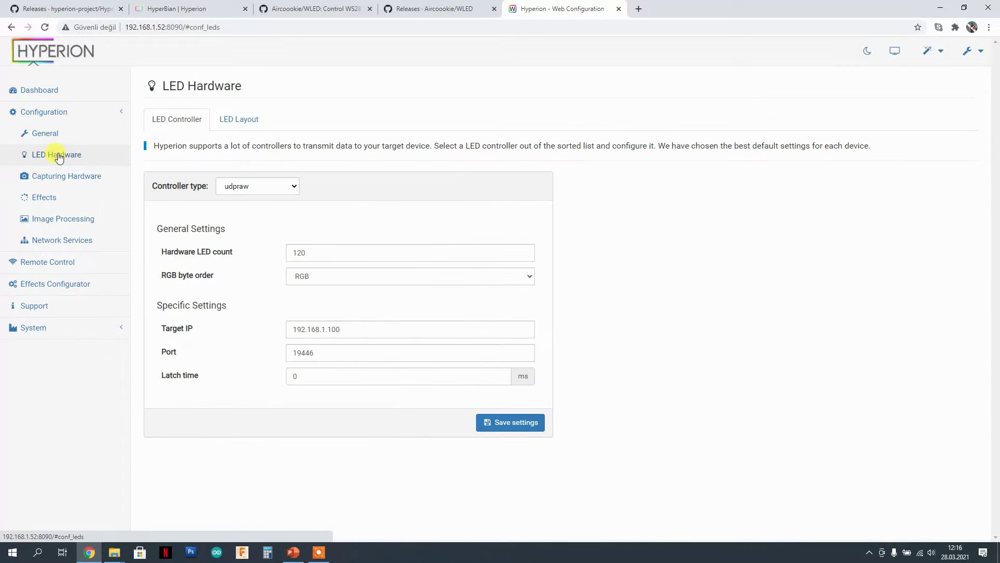
left_click(240, 121)
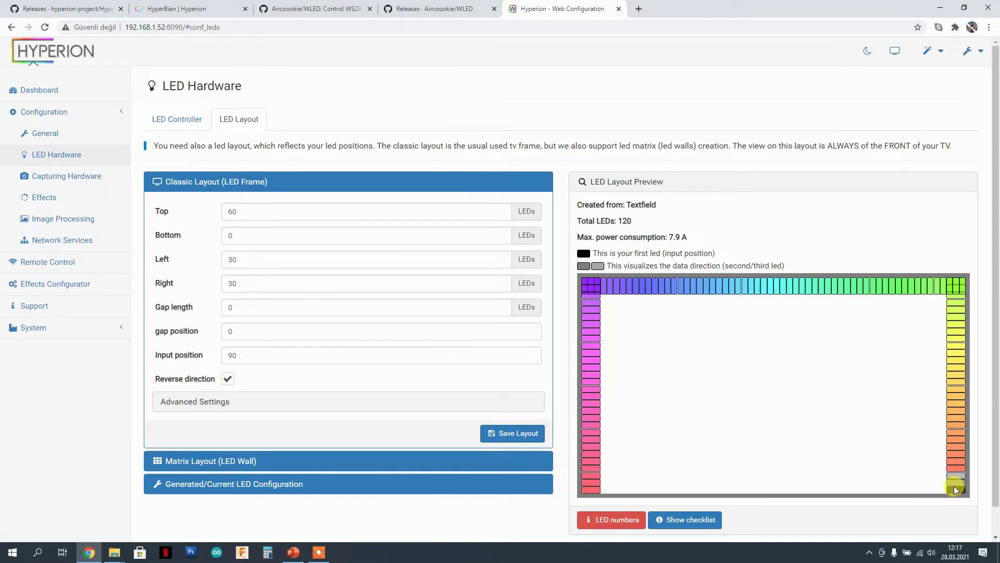
Set the input position of the classic LED frame layout to 93.
left_click(314, 357)
left_click(531, 353)
left_click(531, 352)
left_click(532, 353)
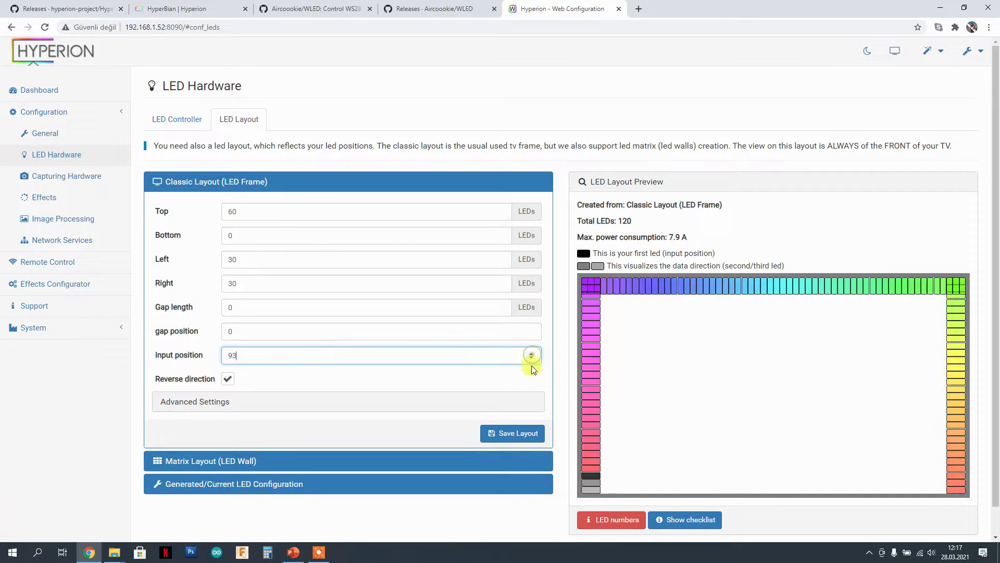
Set the classic LED frame layout's input position to 90, keeping Reverse direction enabled.
left_click(531, 358)
left_click(531, 359)
left_click(531, 358)
left_click(531, 359)
left_click(531, 358)
left_click(531, 358)
left_click(532, 359)
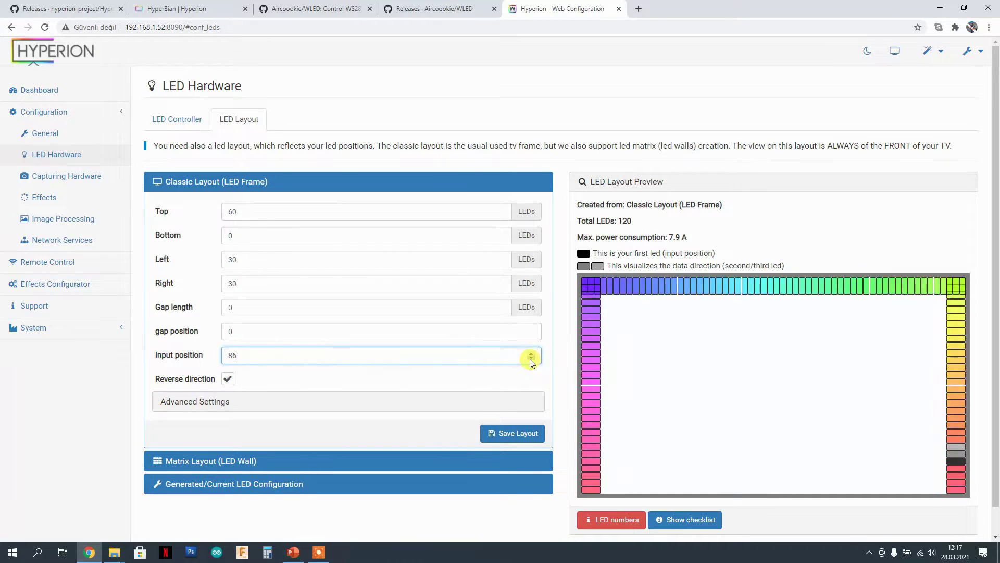
left_click(531, 353)
left_click(531, 353)
left_click(532, 353)
left_click(531, 352)
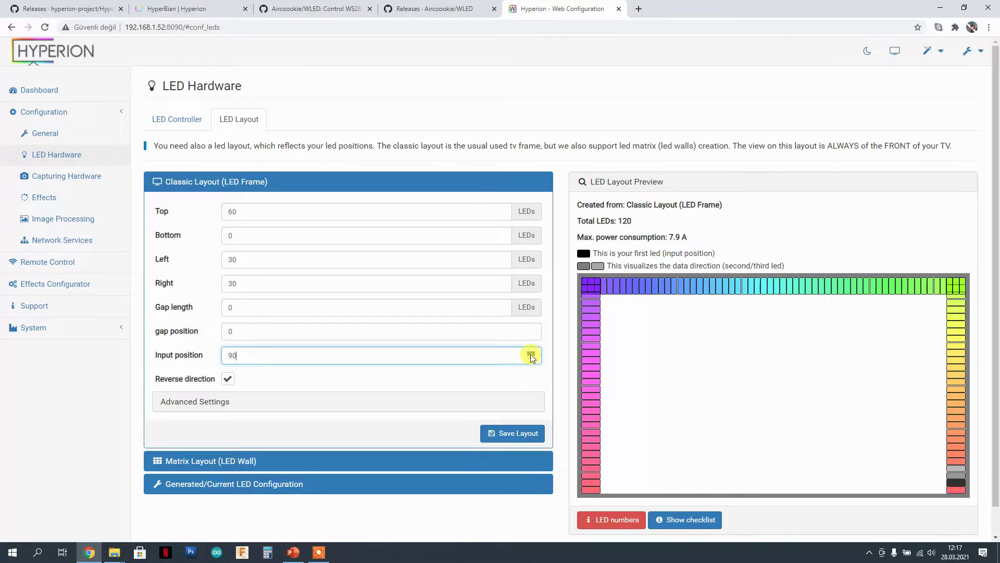
left_click(227, 378)
left_click(228, 380)
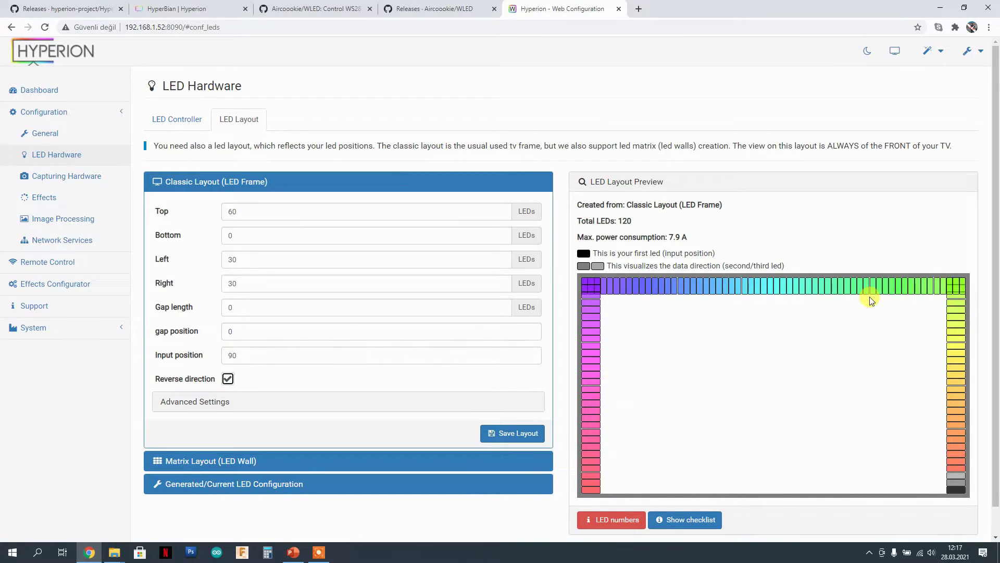
Show the LED Controller settings and review the available controller types, keeping udpraw.
left_click(177, 122)
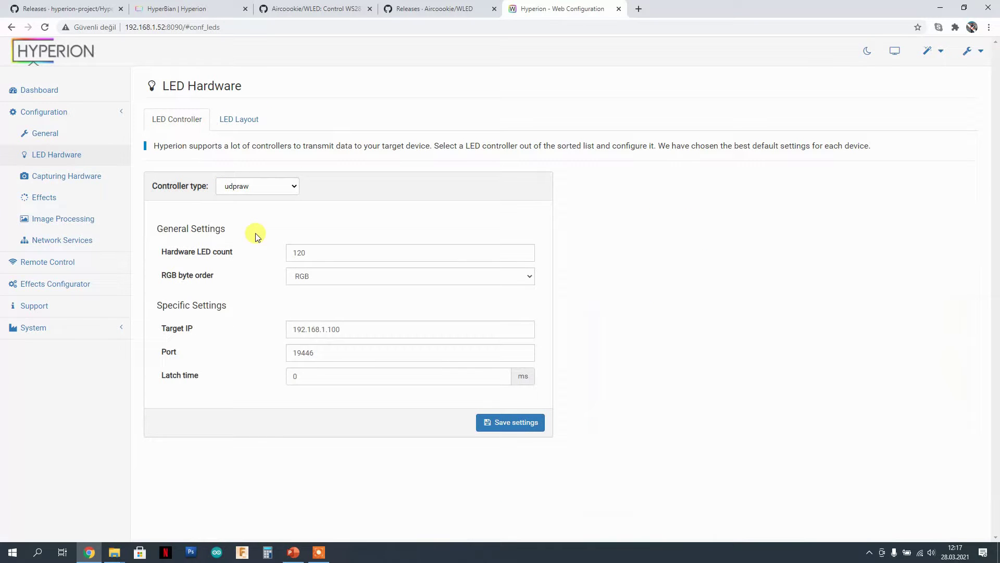
left_click(280, 189)
scroll(257, 370, "up", 1)
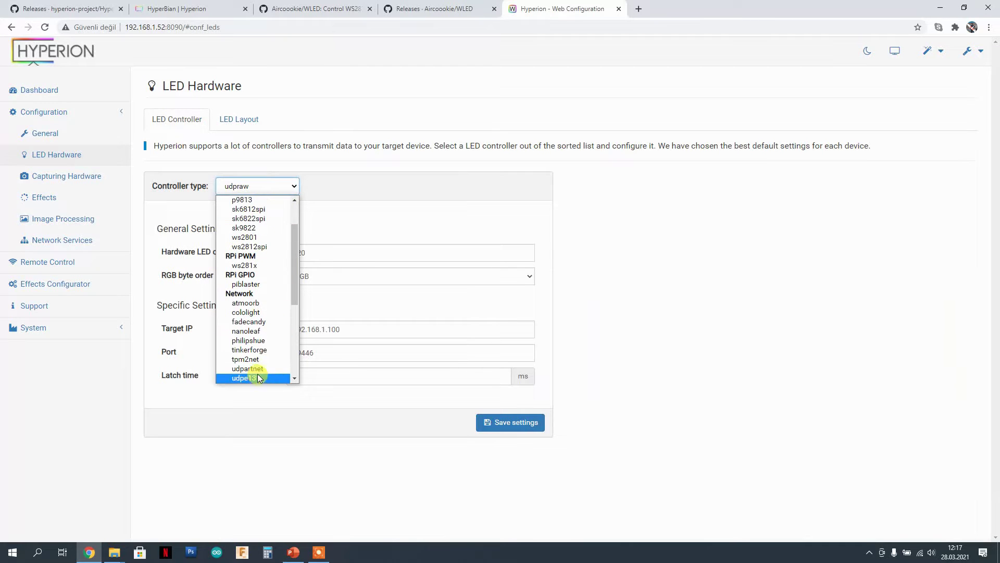
left_click(309, 182)
left_click(292, 187)
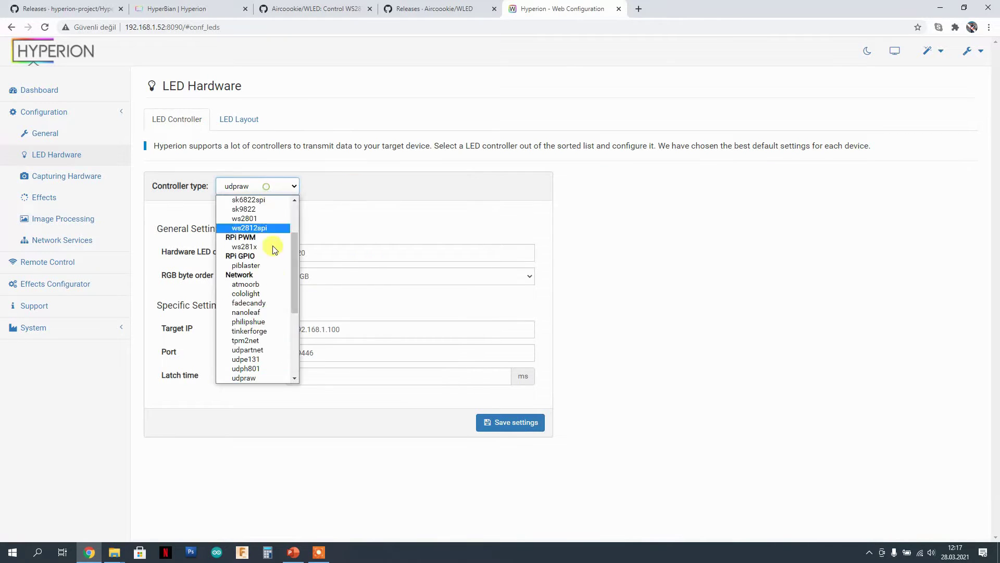
scroll(255, 313, "down", 3)
left_click(388, 204)
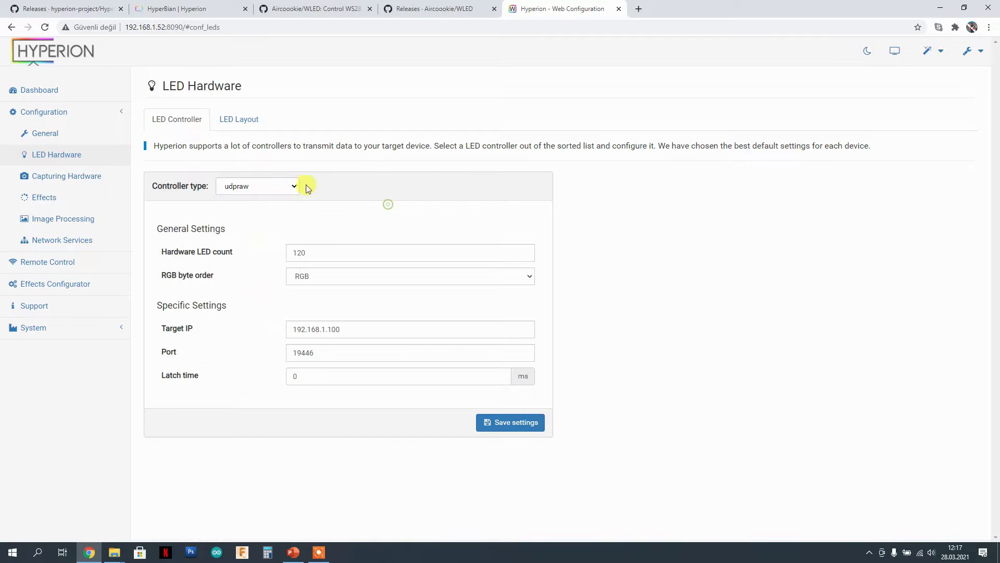
Check the udpraw settings for 120 LEDs, RGB byte order, target IP 192.168.1.100 and port 19446, and save them.
left_click(317, 252)
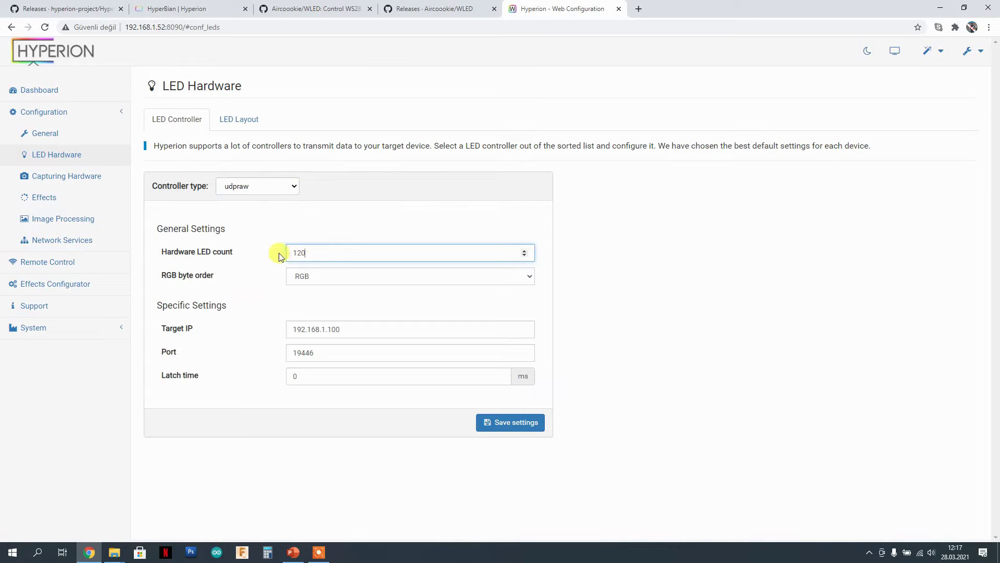
left_click(329, 279)
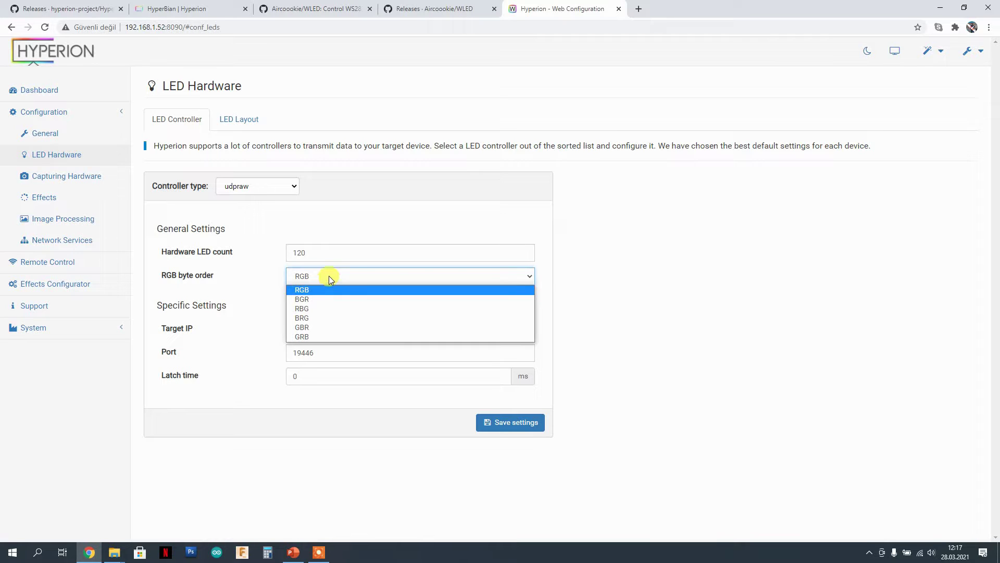
left_click(329, 276)
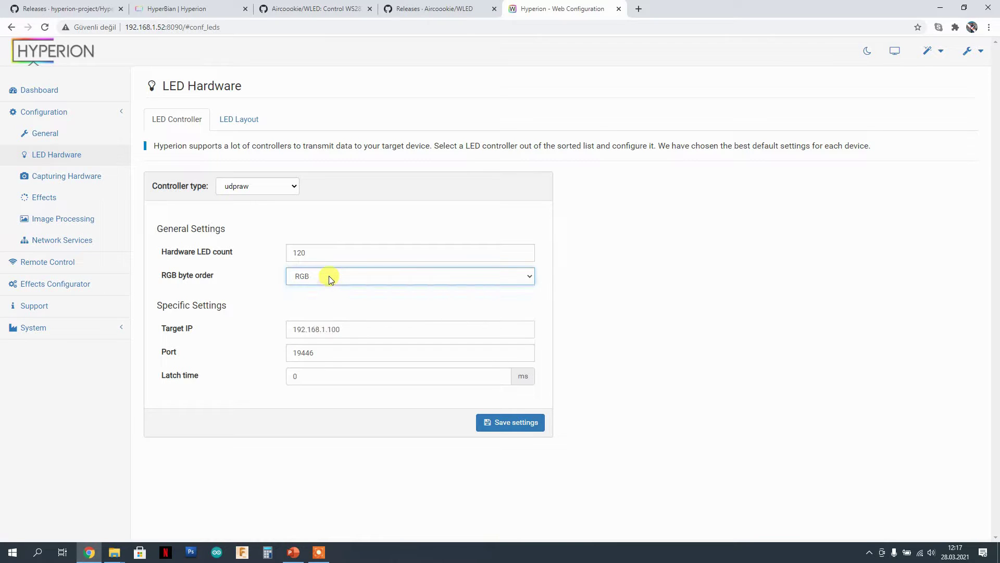
left_click_drag(348, 328, 260, 331)
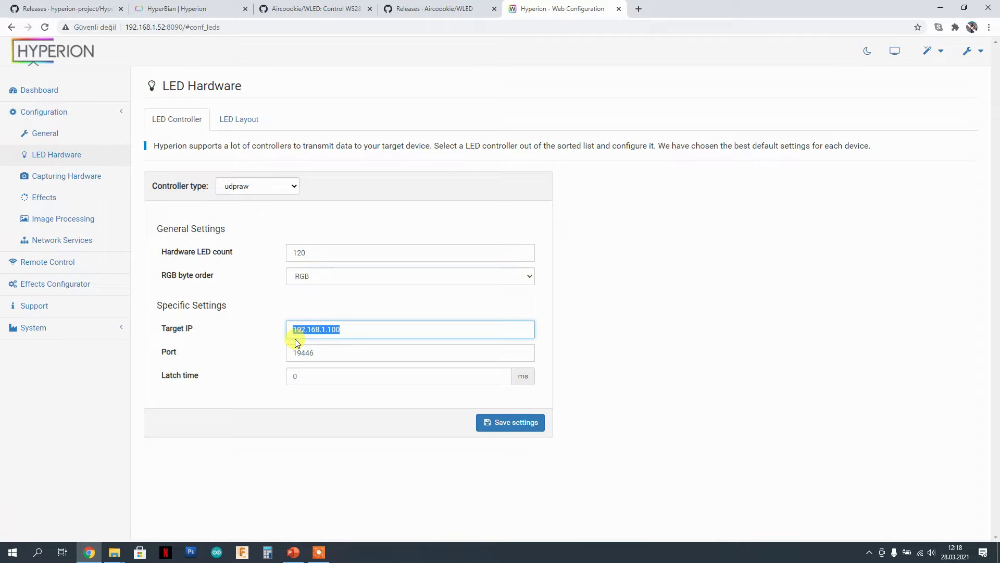
mouse_move(296, 342)
left_mouse_down()
mouse_move(339, 333)
mouse_move(290, 329)
left_mouse_up()
left_click(323, 354)
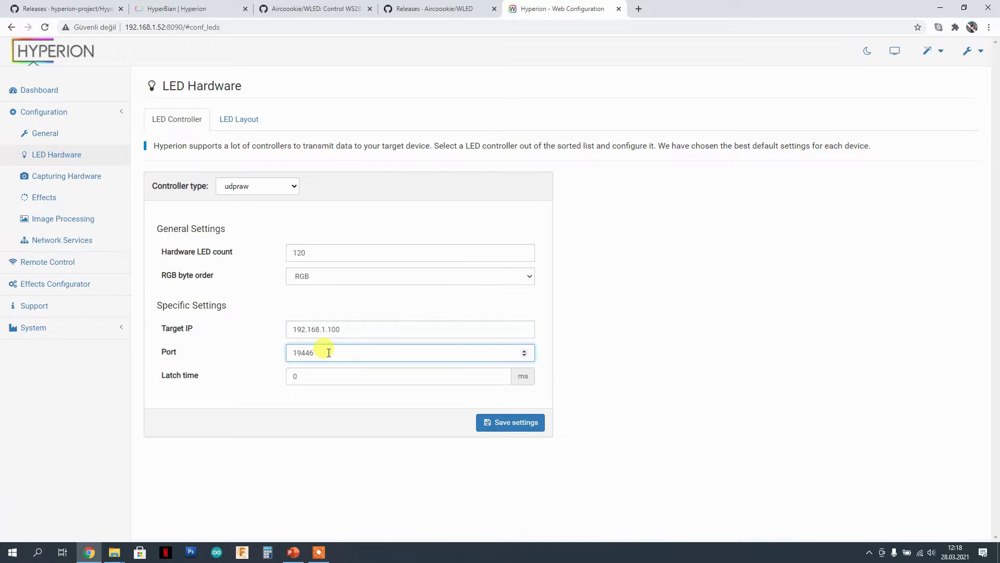
left_click(511, 422)
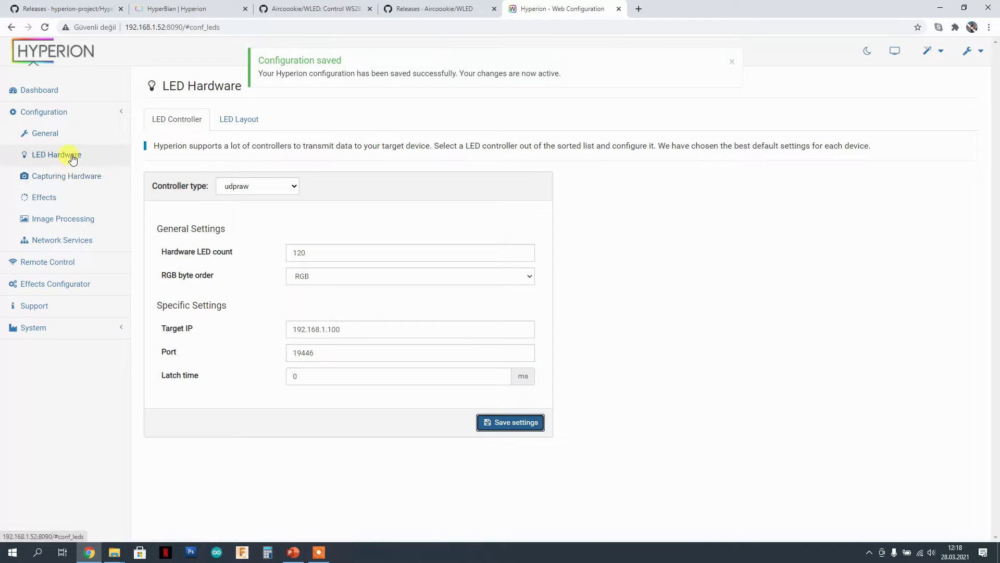
Open the Capturing Hardware configuration and review the USB Capture device options, keeping USB Video.
left_click(72, 180)
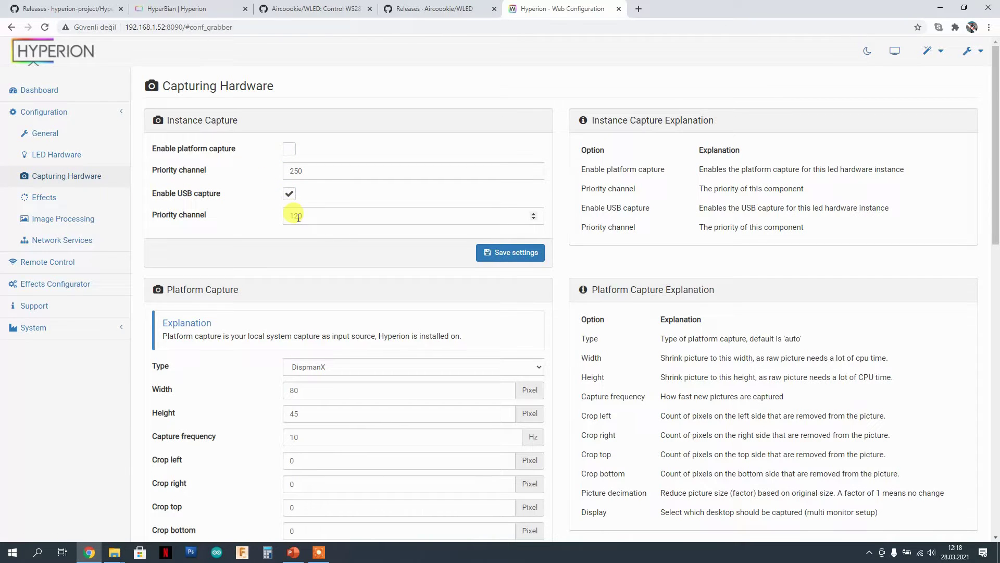
scroll(319, 227, "down", 1)
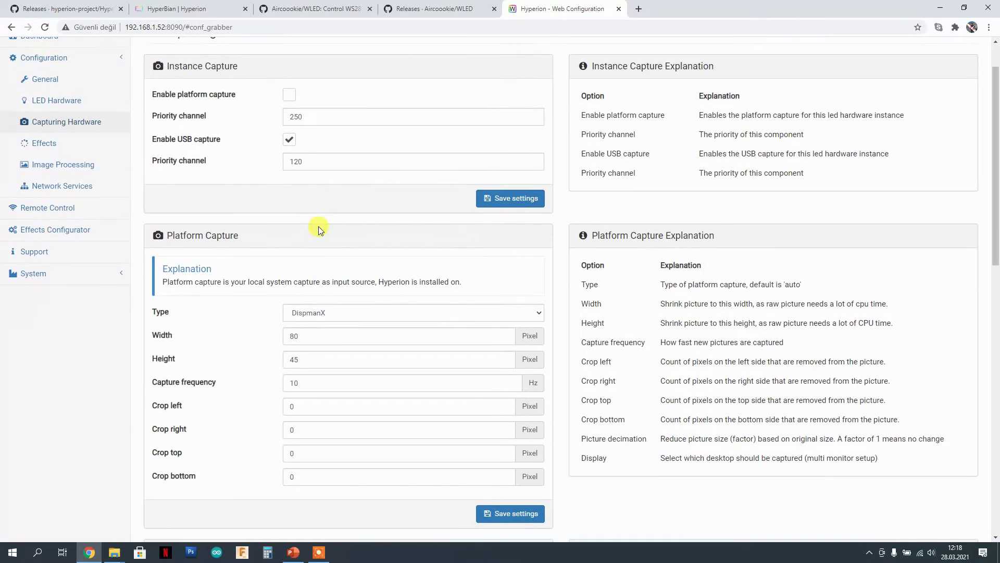
scroll(319, 229, "down", 4)
scroll(213, 164, "up", 2)
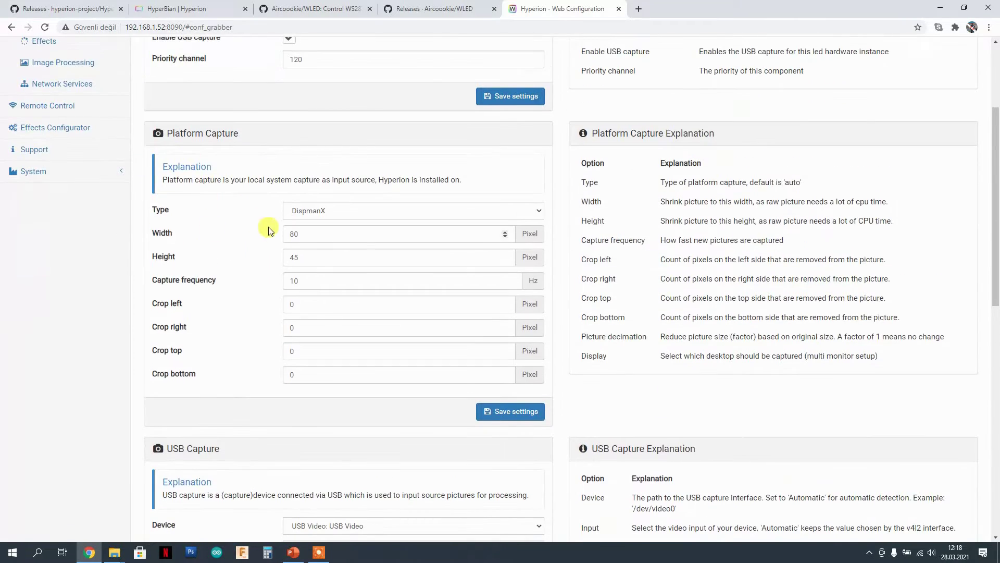
scroll(245, 271, "down", 6)
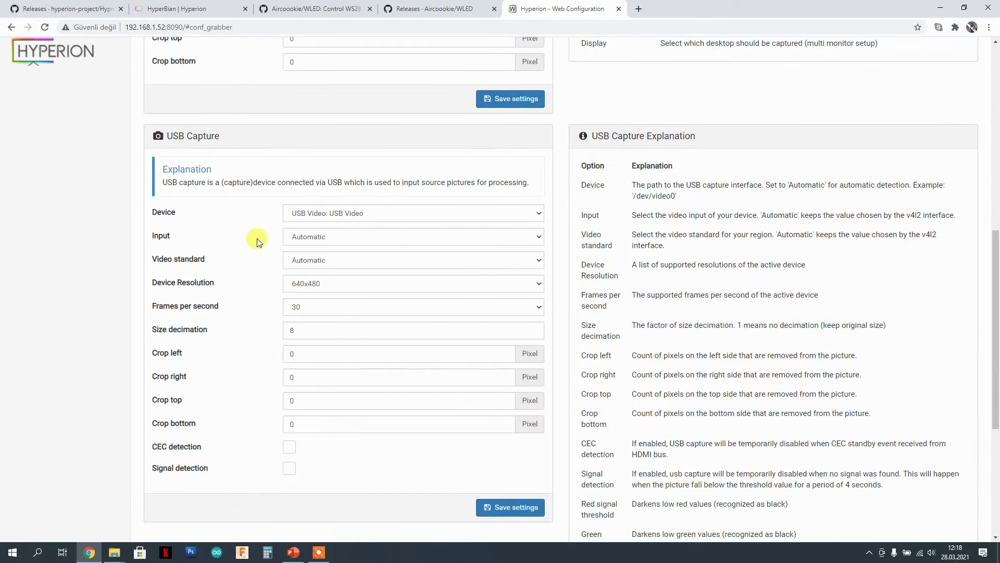
left_click(381, 216)
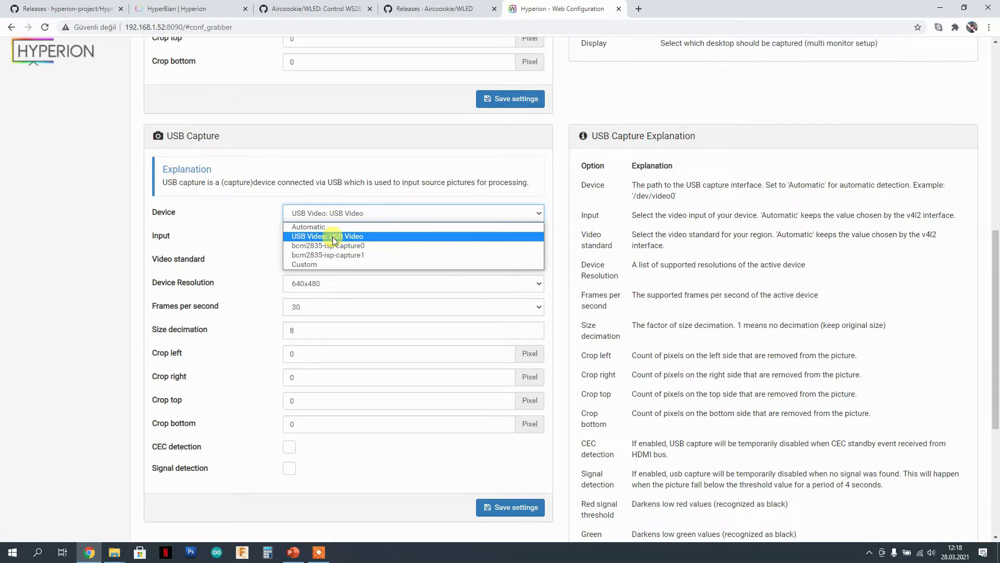
left_click(239, 214)
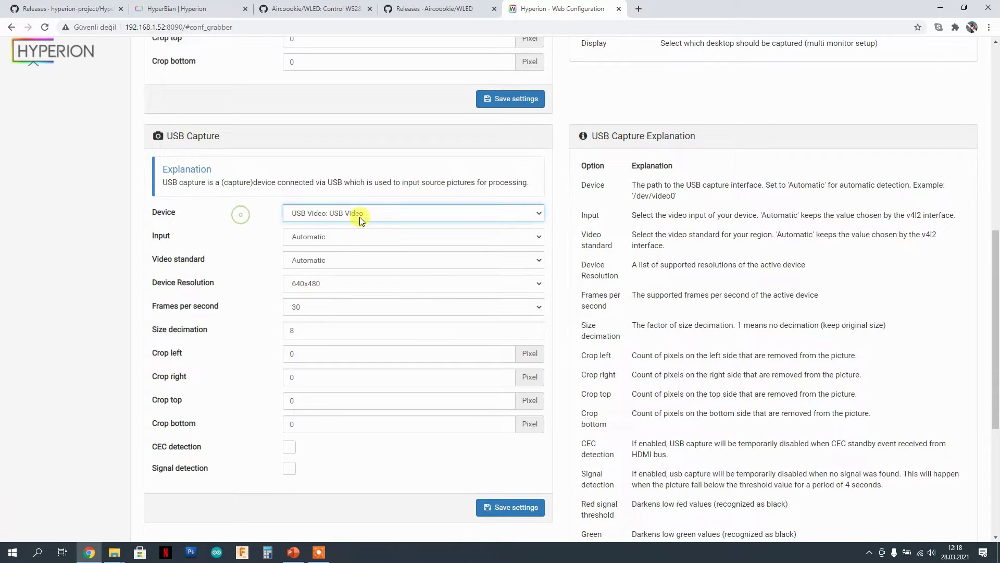
Keep the USB capture resolution at 640x480 and the frame rate at 30, and save the USB Capture settings.
left_click(338, 285)
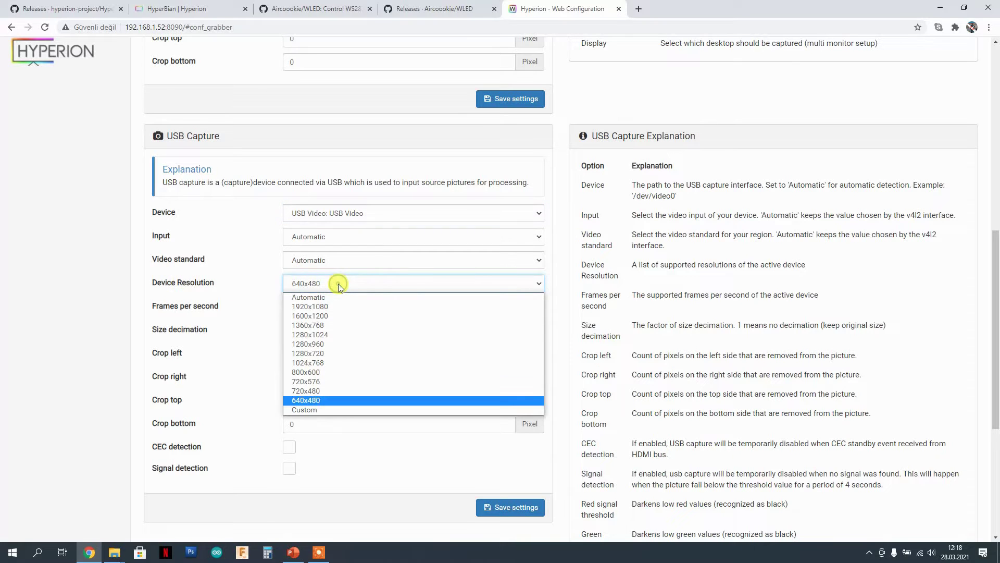
left_click(339, 286)
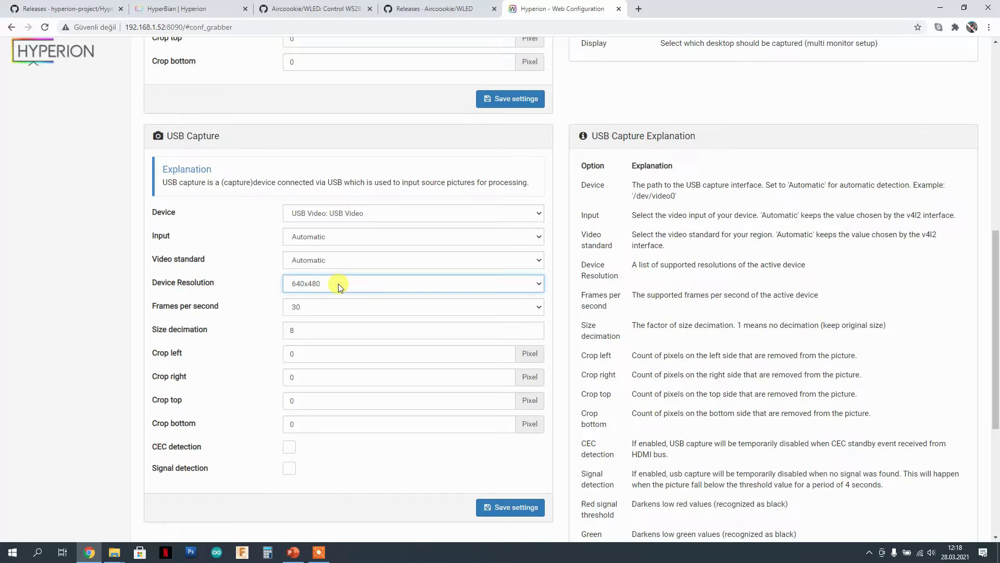
left_click(338, 286)
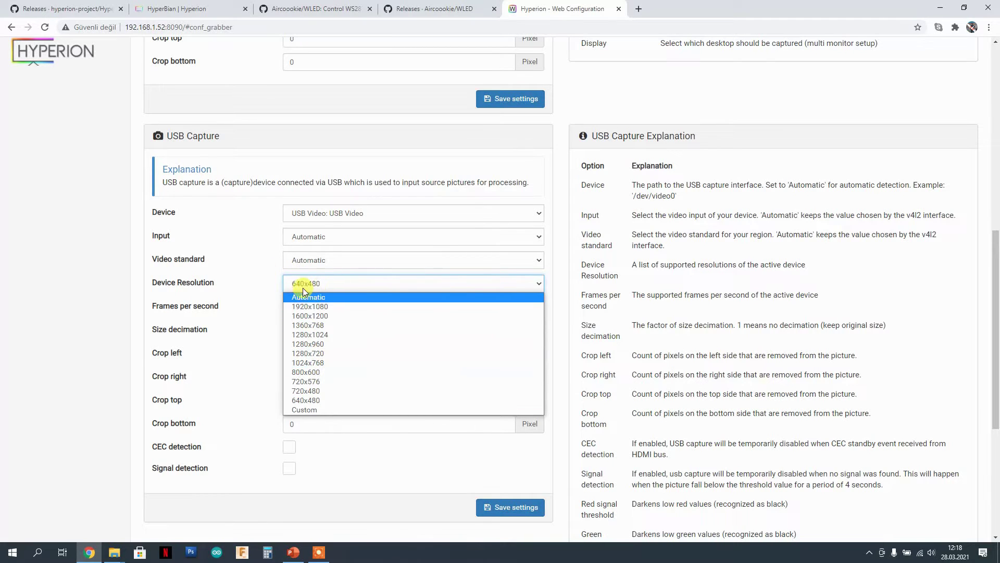
left_click(261, 284)
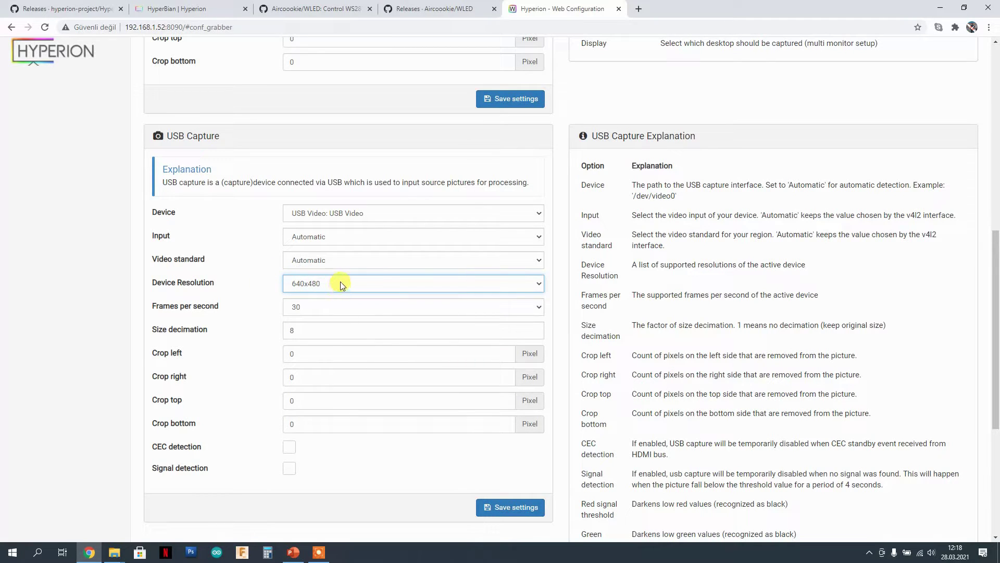
left_click(334, 308)
left_click(334, 309)
left_click(266, 319)
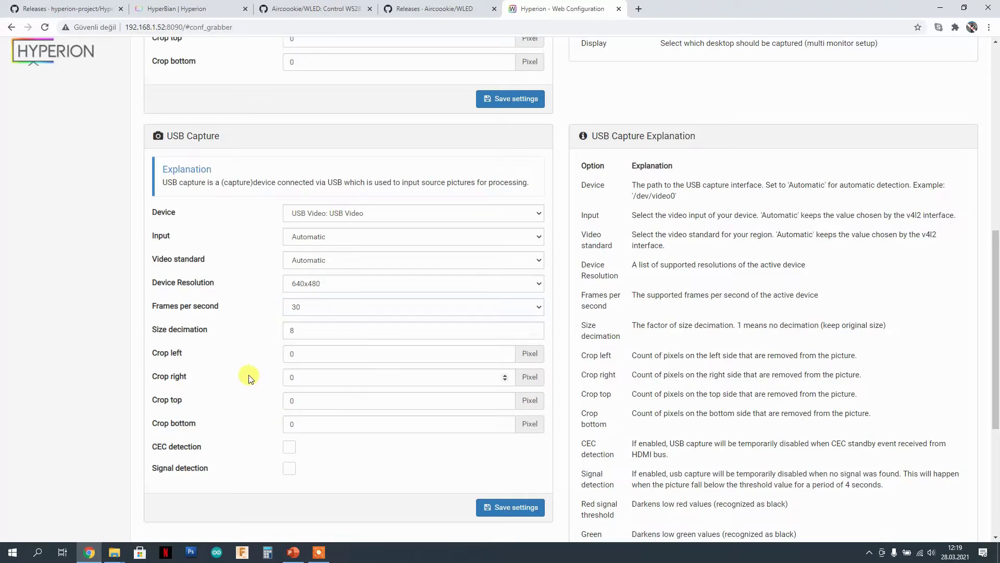
scroll(250, 375, "down", 4)
scroll(249, 378, "up", 4)
scroll(249, 376, "up", 9)
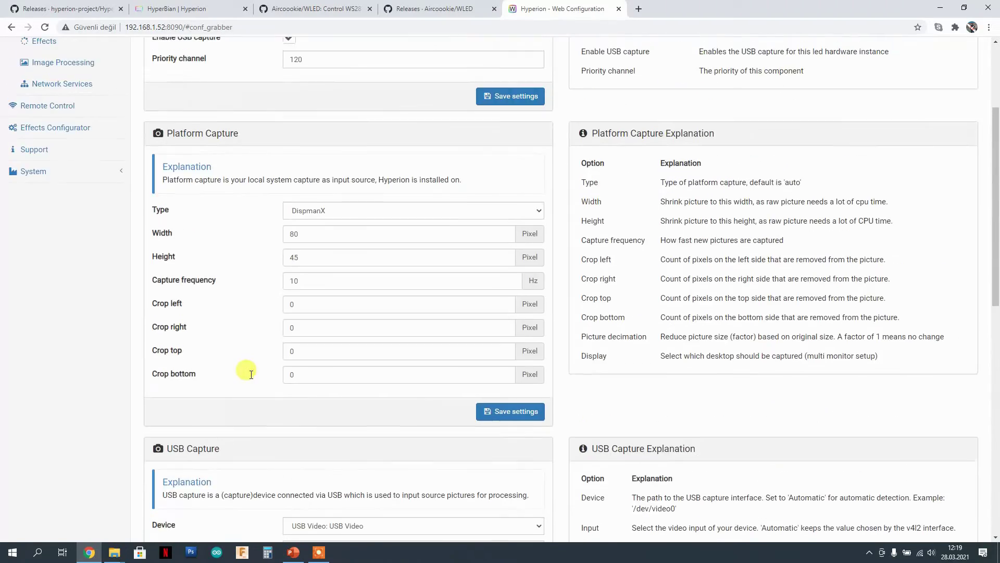
scroll(255, 365, "down", 15)
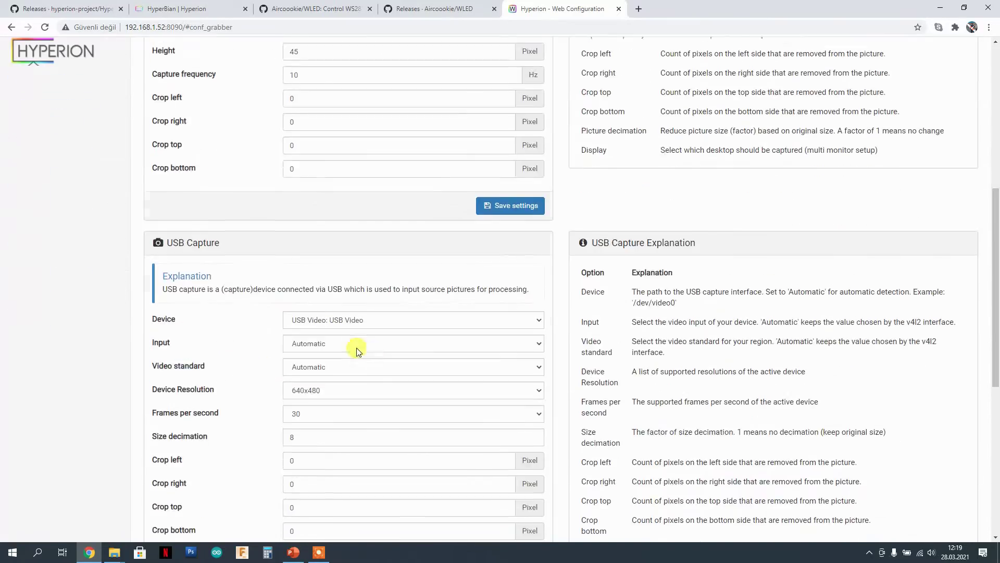
left_click(499, 248)
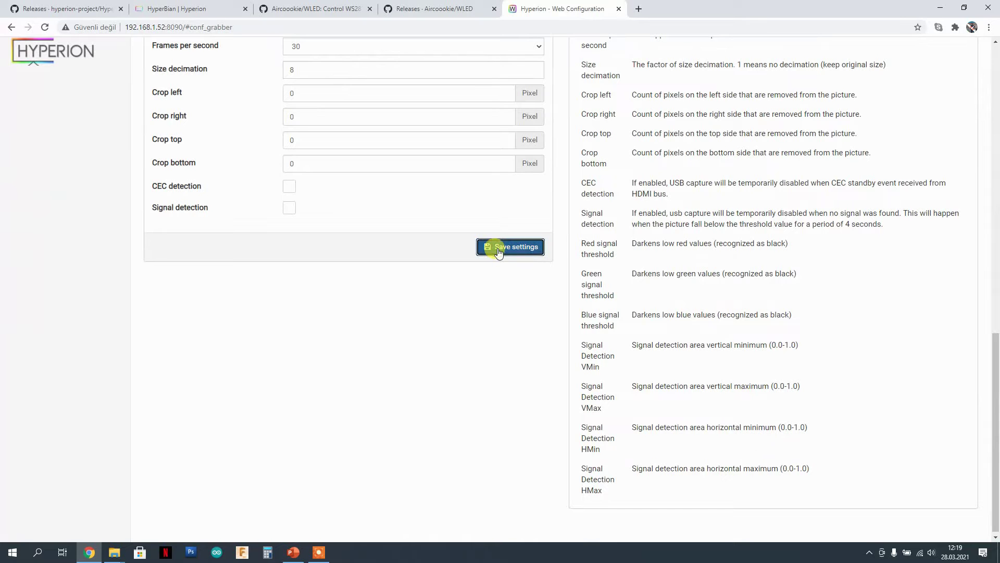
Open the Effects configuration and examine its boot effect, background effect and effect path settings.
scroll(385, 327, "up", 14)
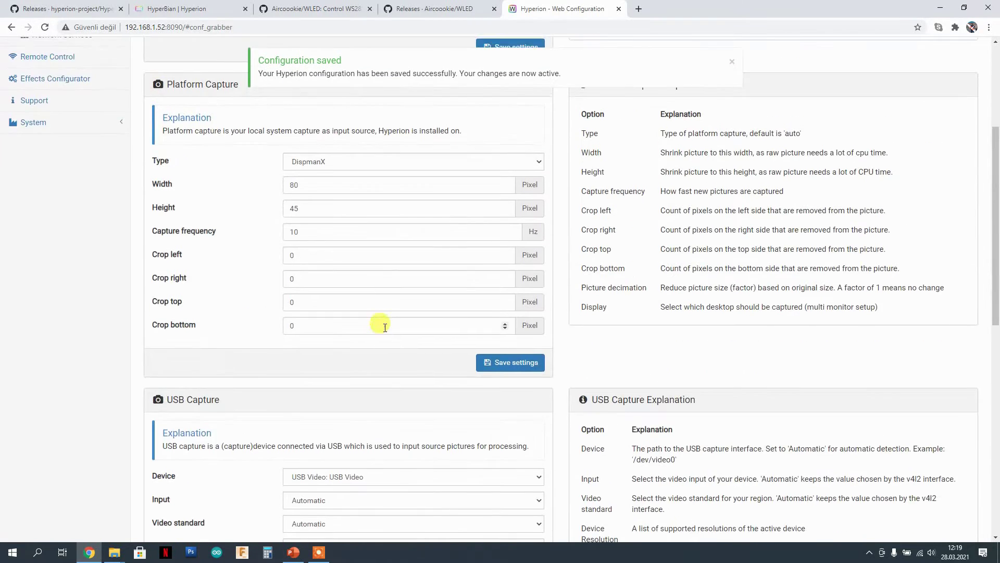
left_click(44, 197)
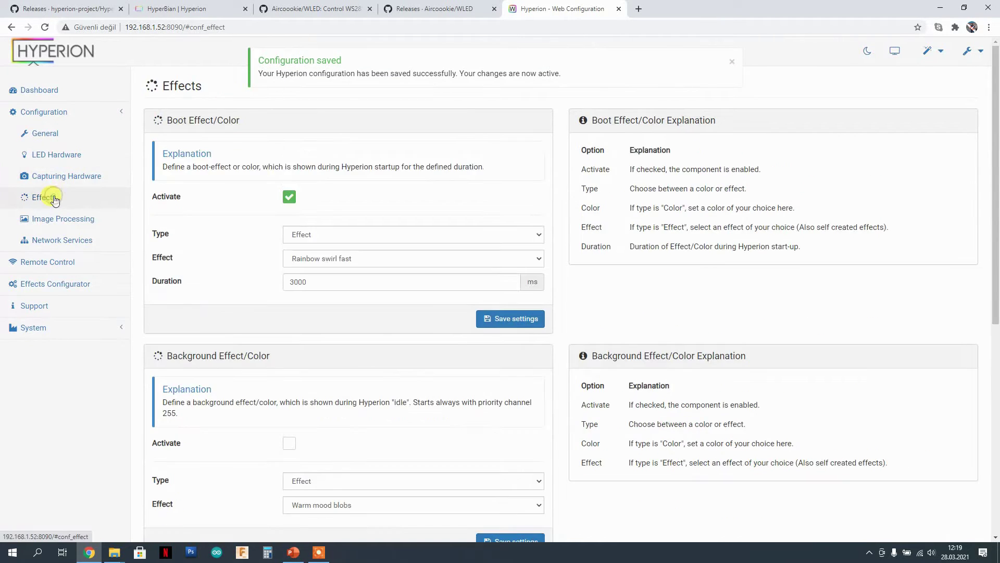
scroll(417, 188, "down", 2)
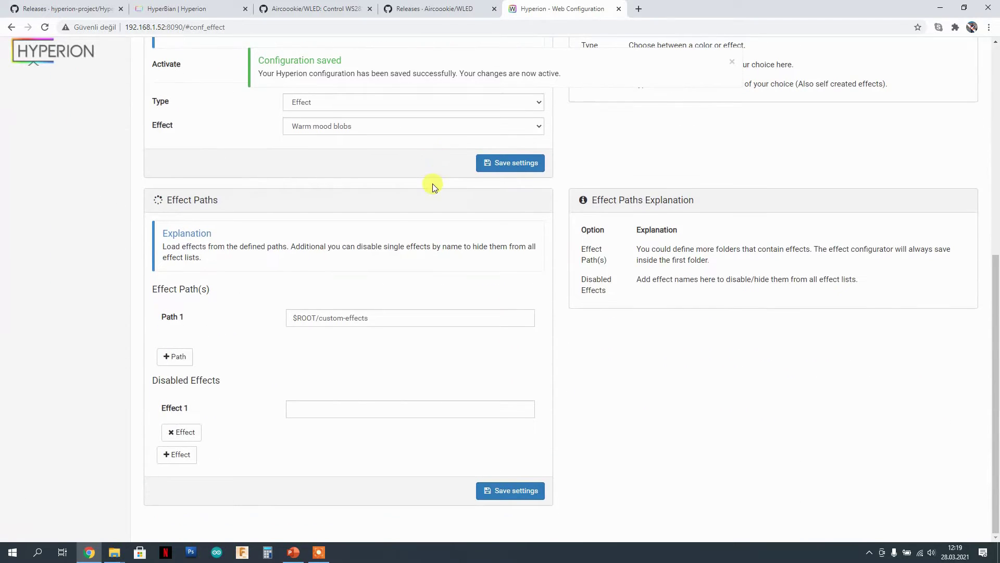
scroll(370, 225, "down", 5)
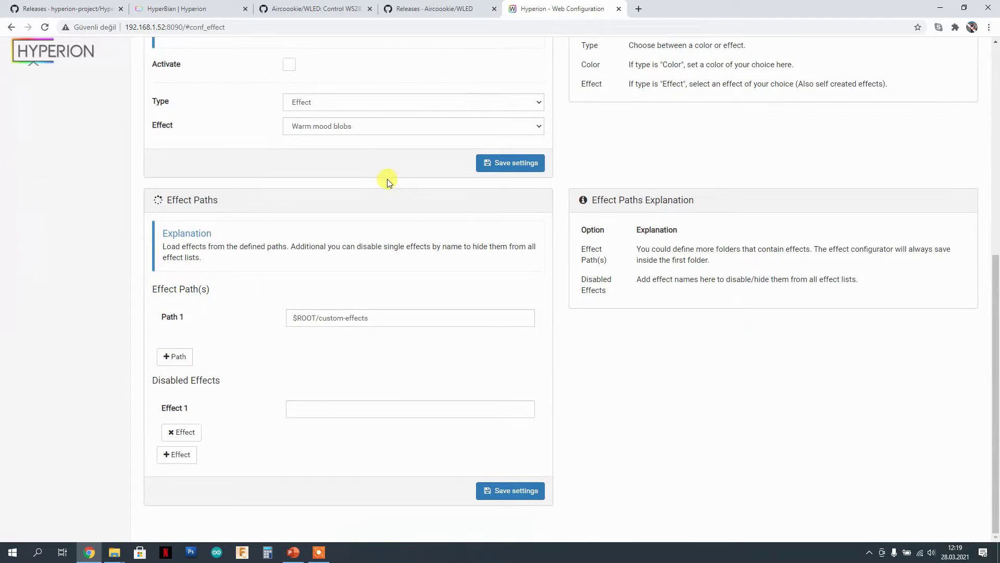
Open the Image Processing configuration and examine its color calibration and smoothing settings.
left_click(62, 152)
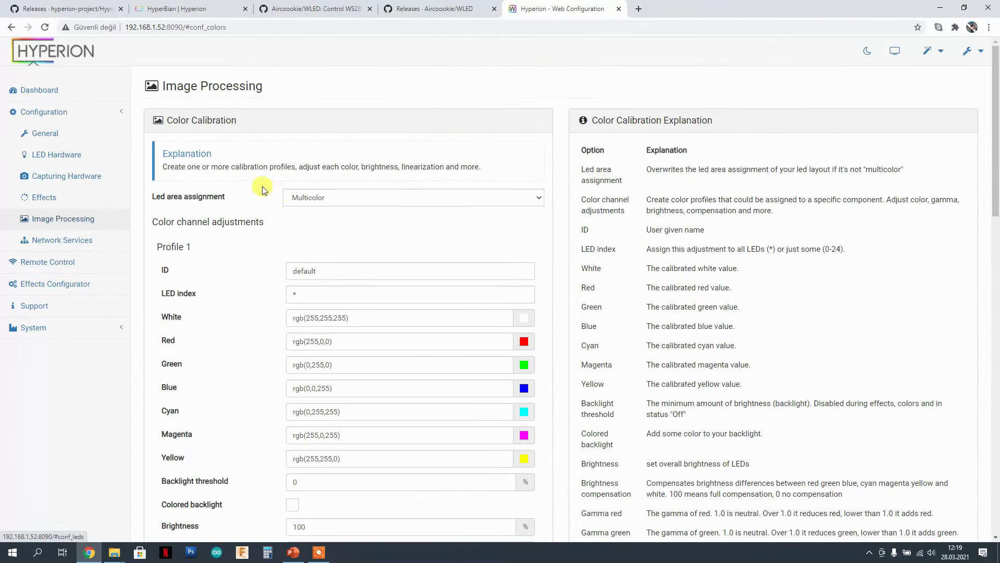
scroll(393, 201, "down", 5)
scroll(455, 224, "up", 4)
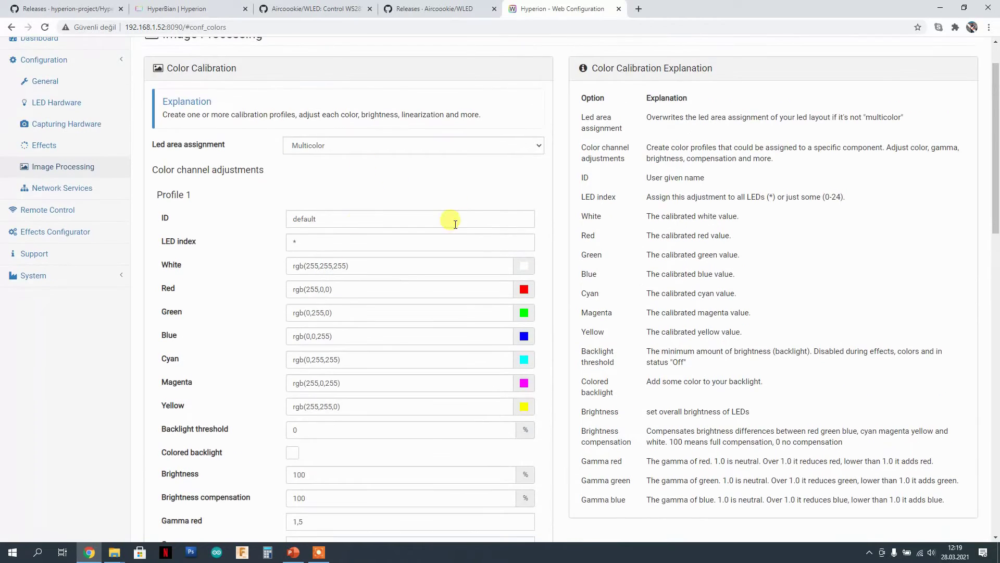
scroll(459, 189, "down", 3)
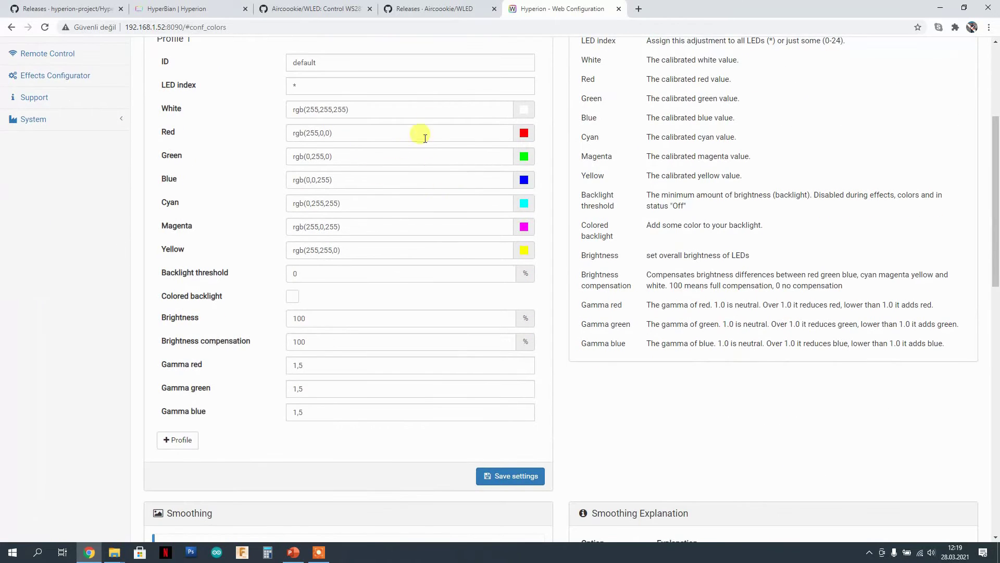
scroll(426, 162, "down", 7)
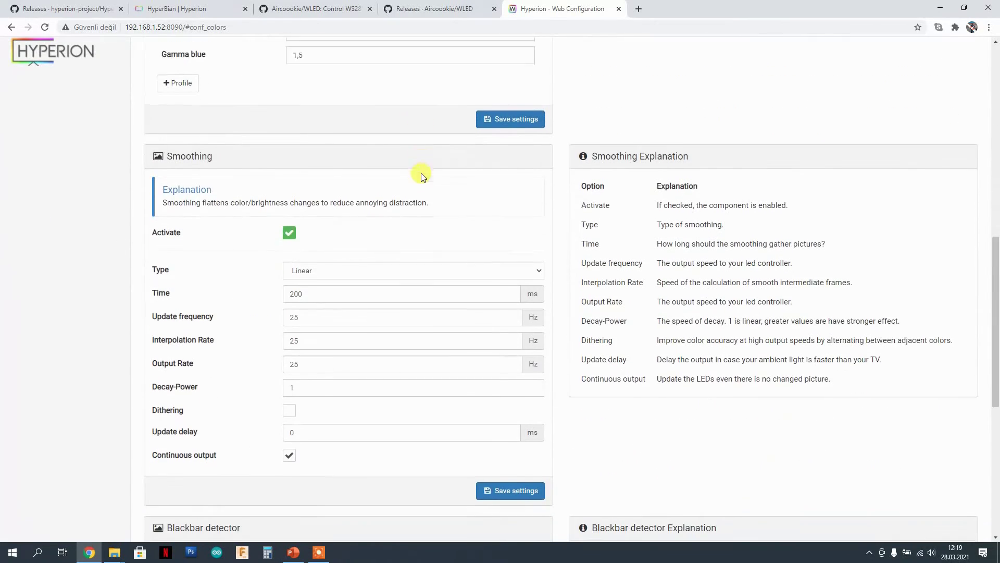
Examine the remaining Smoothing options and the Blackbar detector settings, including its Mode and Blur pixel options.
scroll(418, 172, "down", 2)
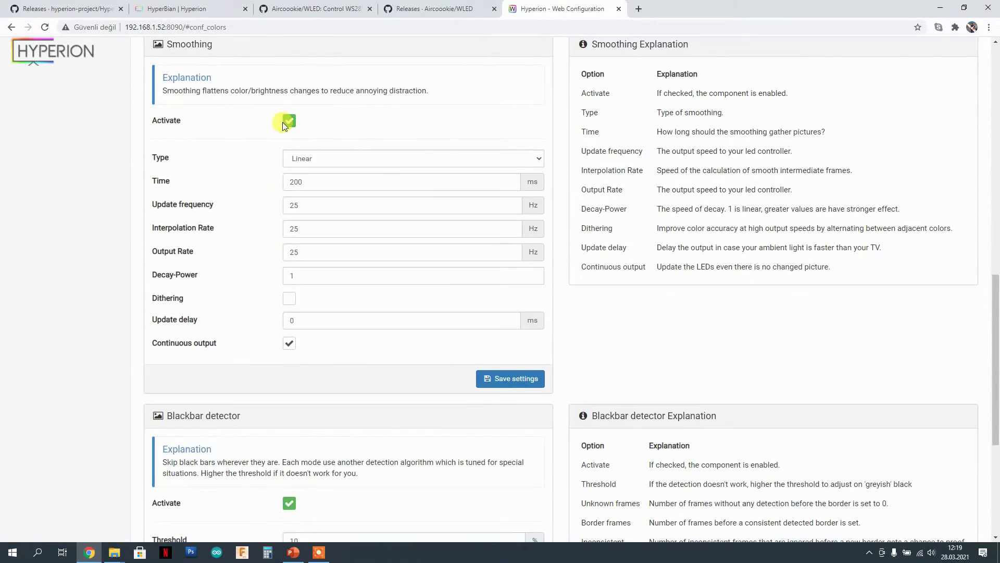
scroll(193, 188, "down", 5)
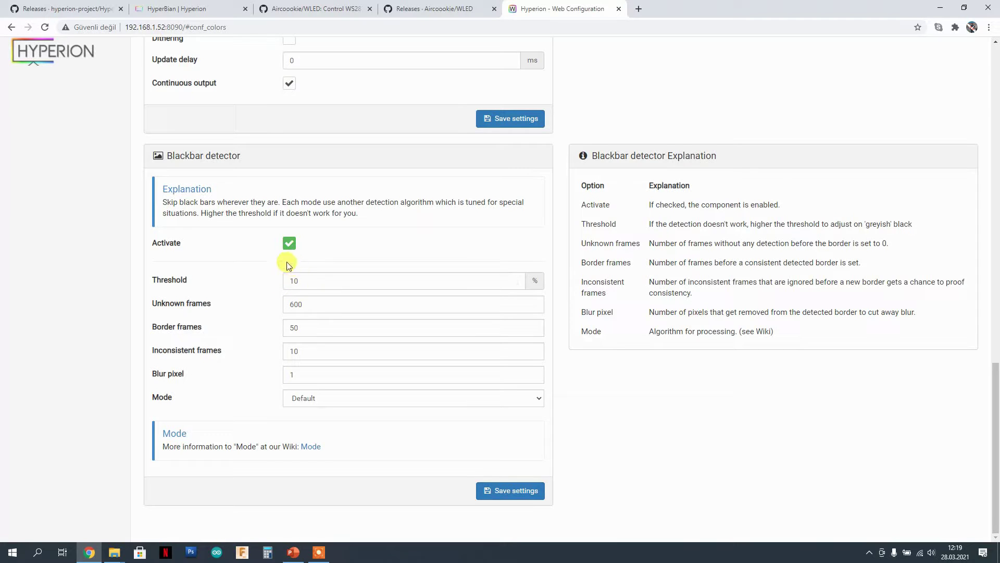
left_click(383, 399)
left_click(255, 385)
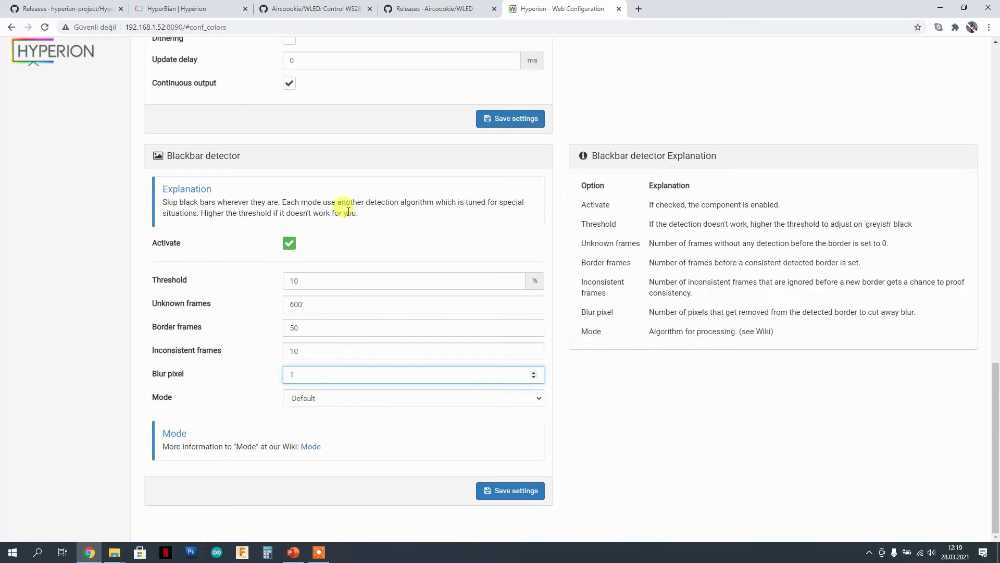
scroll(405, 214, "up", 1)
scroll(405, 213, "up", 15)
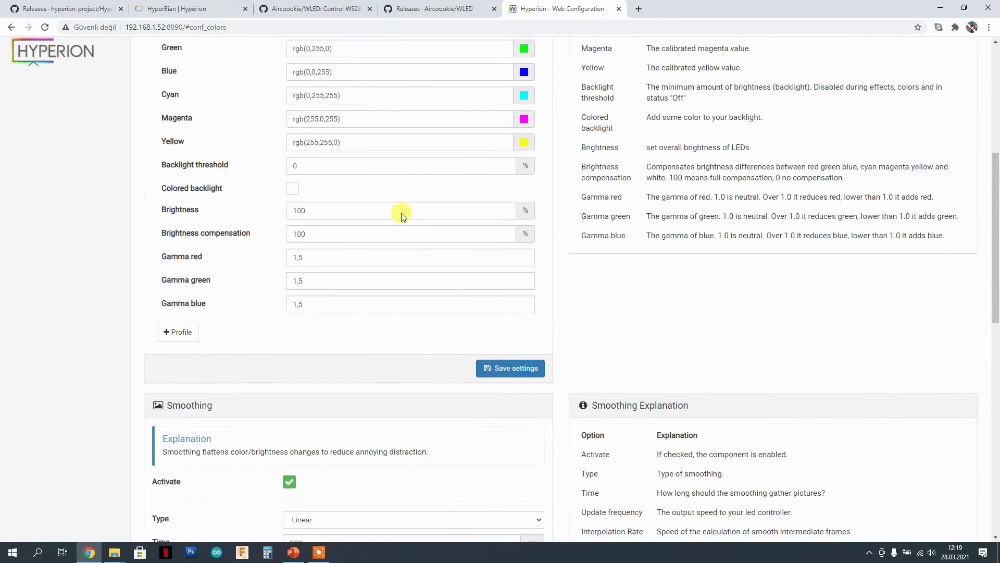
scroll(396, 223, "up", 3)
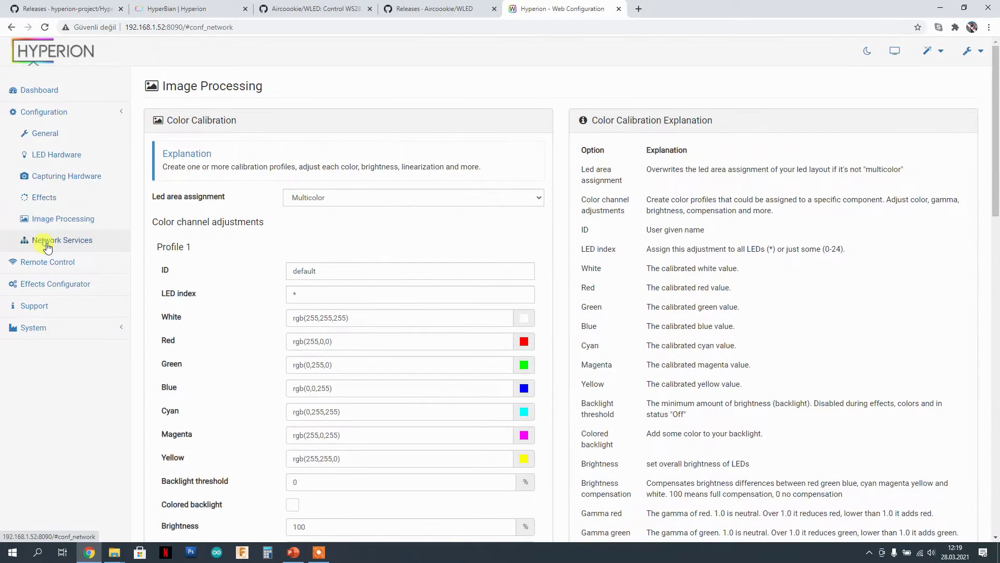
Open the Network Services configuration and look through its network, token, server and forwarder settings.
left_click(62, 237)
scroll(469, 229, "down", 2)
scroll(488, 223, "down", 10)
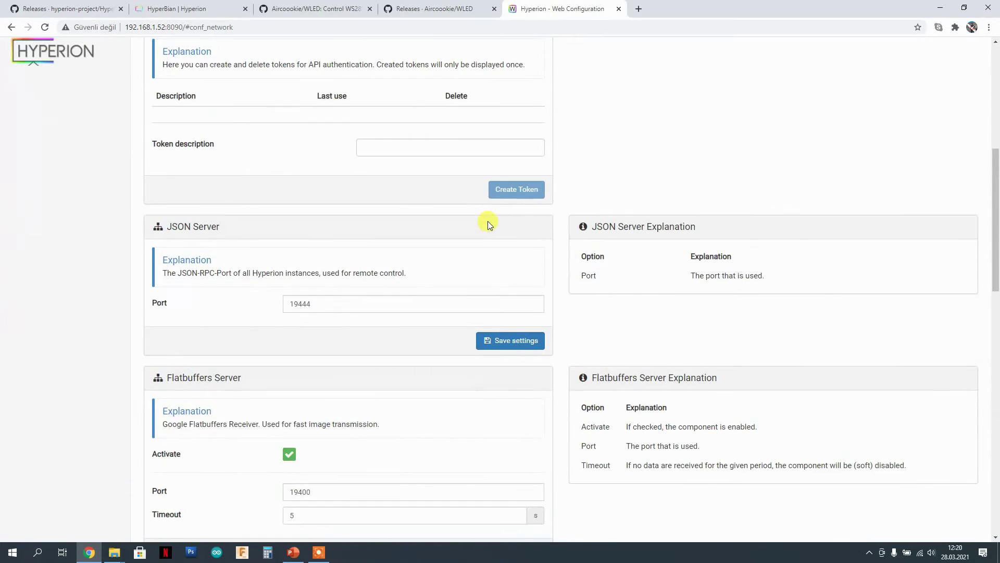
scroll(488, 223, "down", 12)
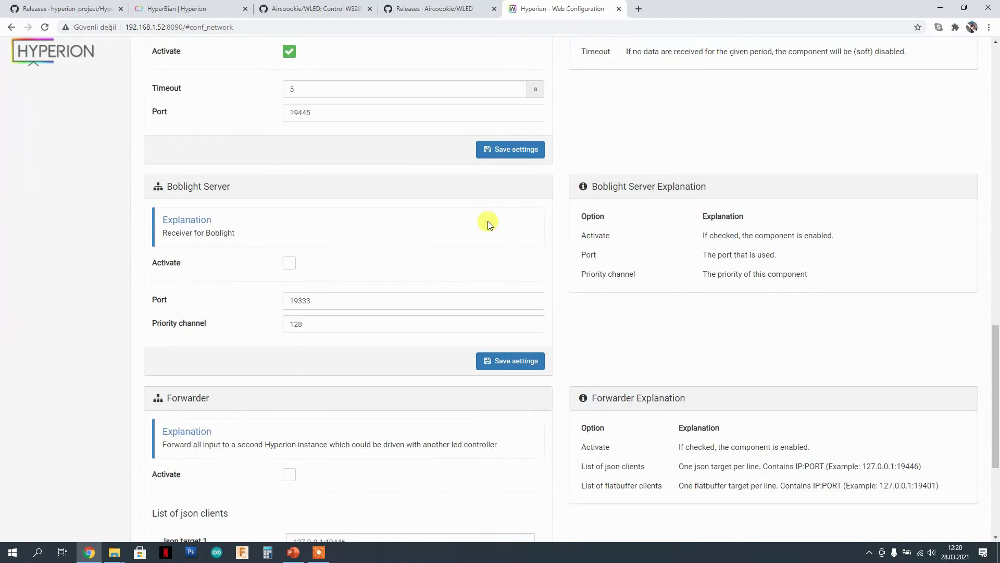
scroll(487, 223, "up", 20)
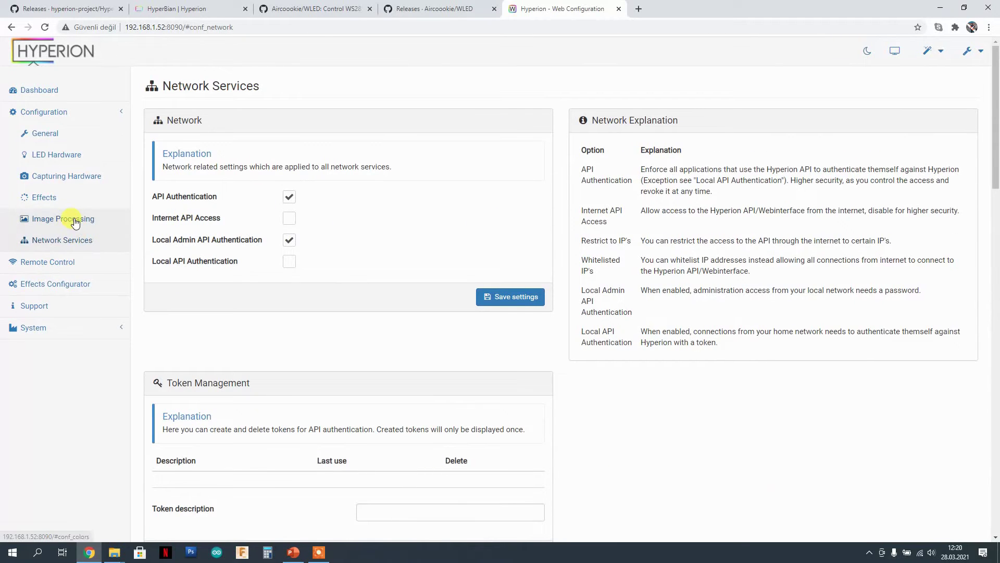
From the Dashboard, open the LED Visualization, check it with Live video and LED numbers turned on, and close it.
left_click(38, 90)
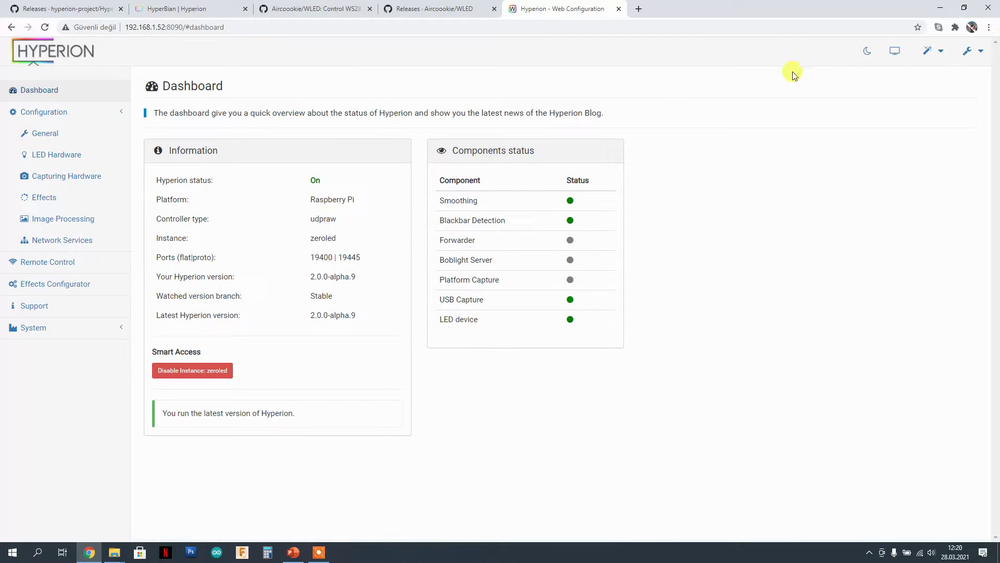
left_click(895, 54)
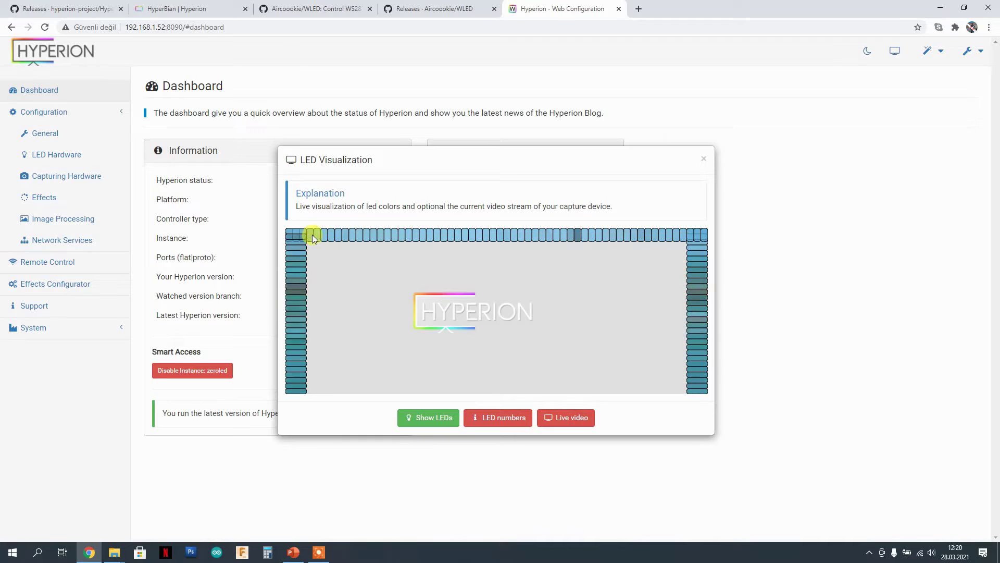
left_click(583, 426)
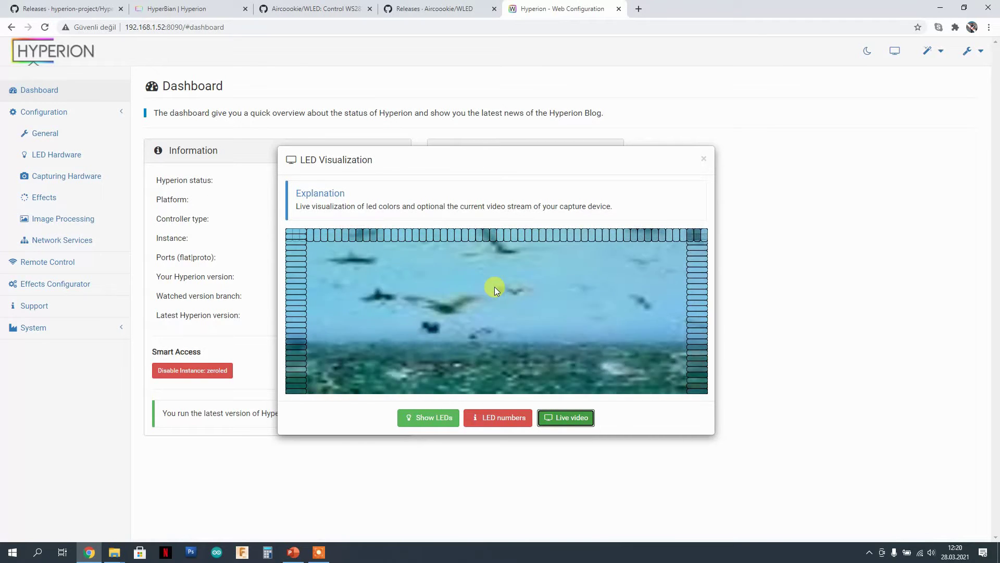
left_click(496, 418)
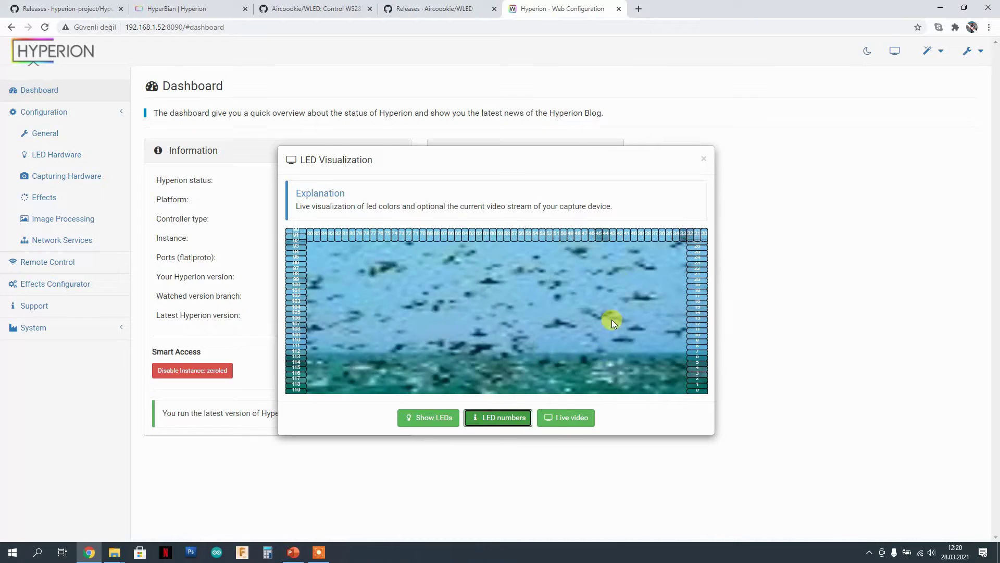
left_click(700, 164)
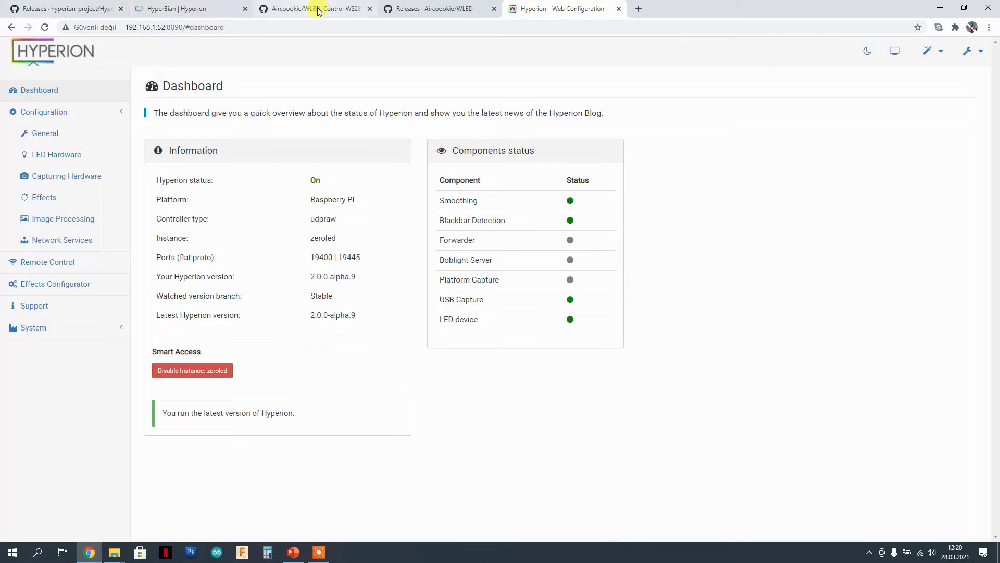
Close the Hyperion configuration and examine the WLED GitHub repository's file list and the features in its readme.
left_click(620, 9)
left_click(318, 9)
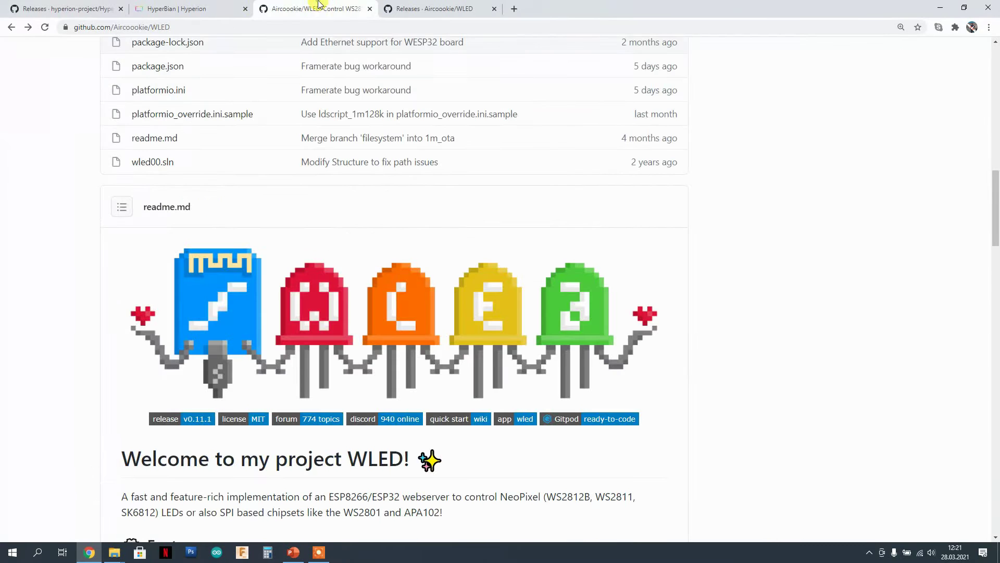
scroll(393, 255, "up", 2, "ctrl")
scroll(393, 255, "up", 8)
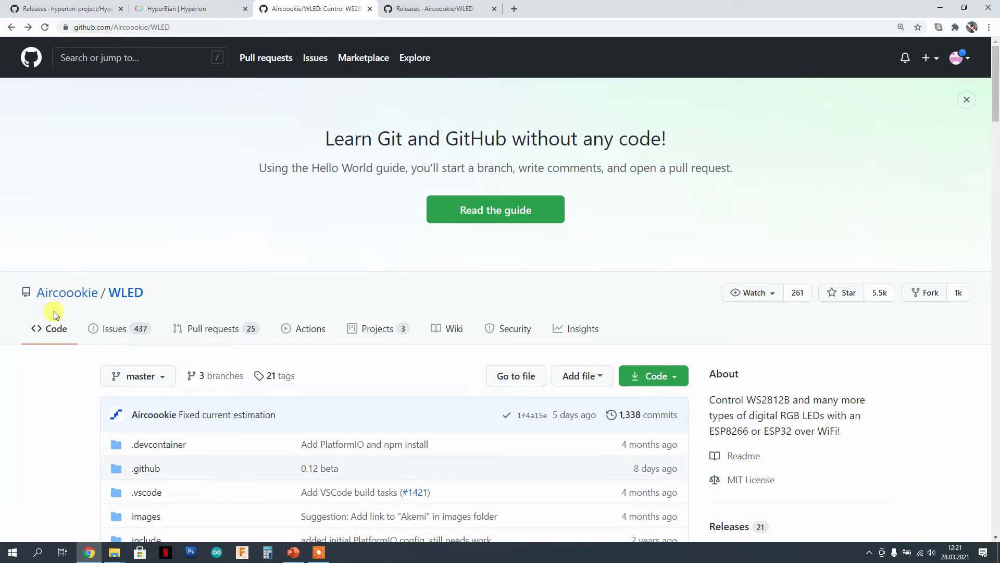
scroll(287, 262, "down", 1)
scroll(287, 262, "down", 3)
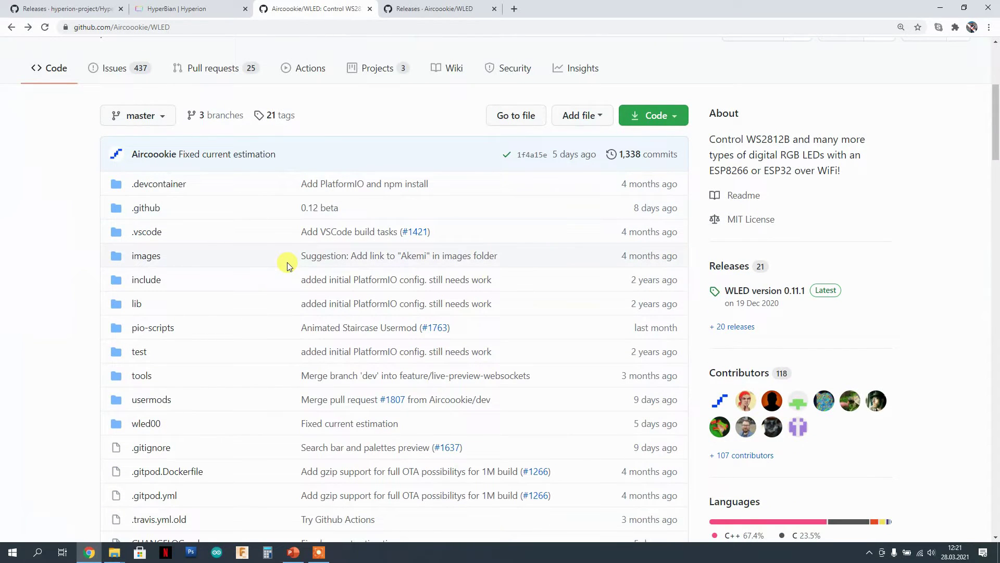
scroll(286, 265, "down", 3)
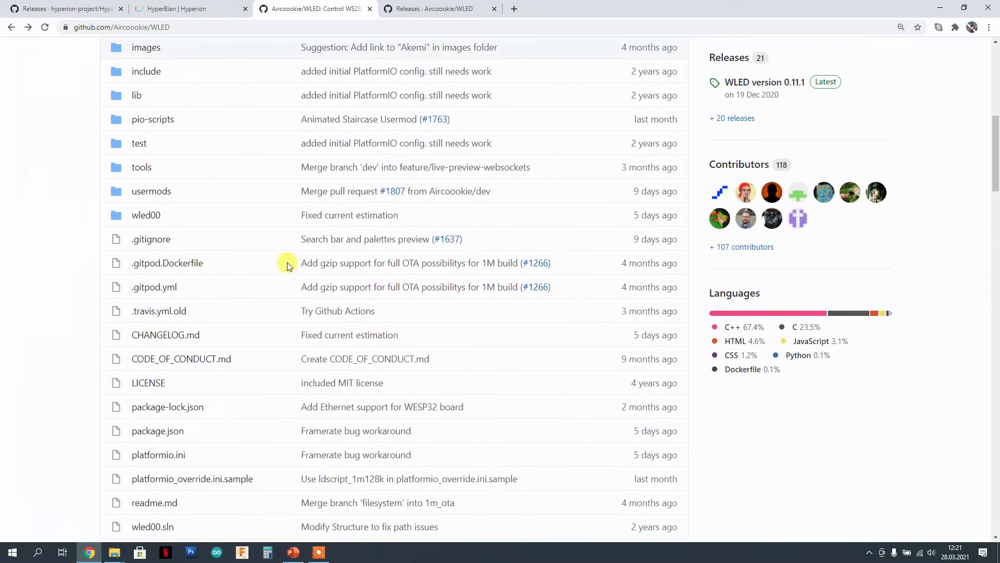
scroll(286, 263, "down", 5)
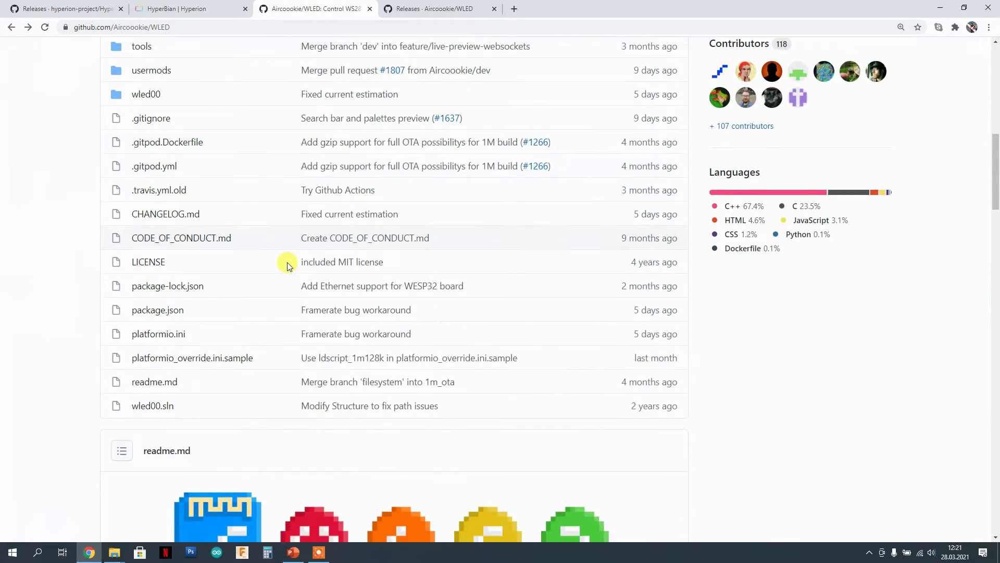
scroll(289, 266, "down", 2)
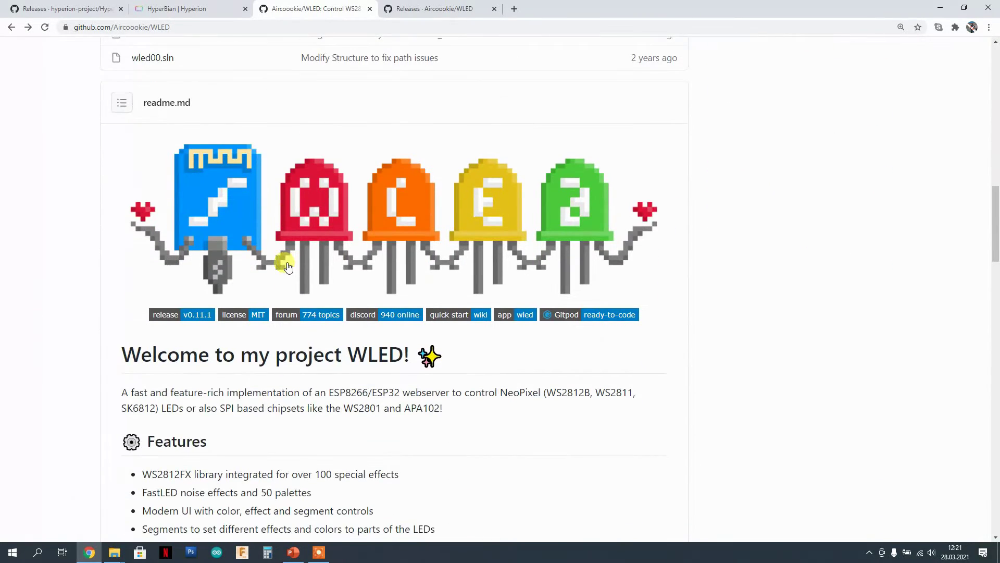
scroll(291, 266, "down", 3)
scroll(292, 265, "down", 2)
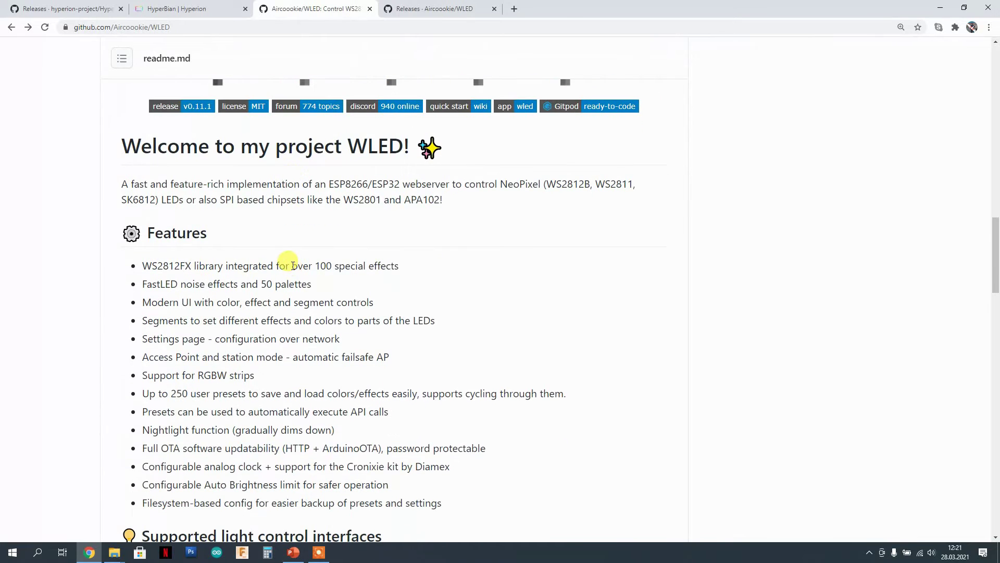
scroll(291, 265, "up", 2)
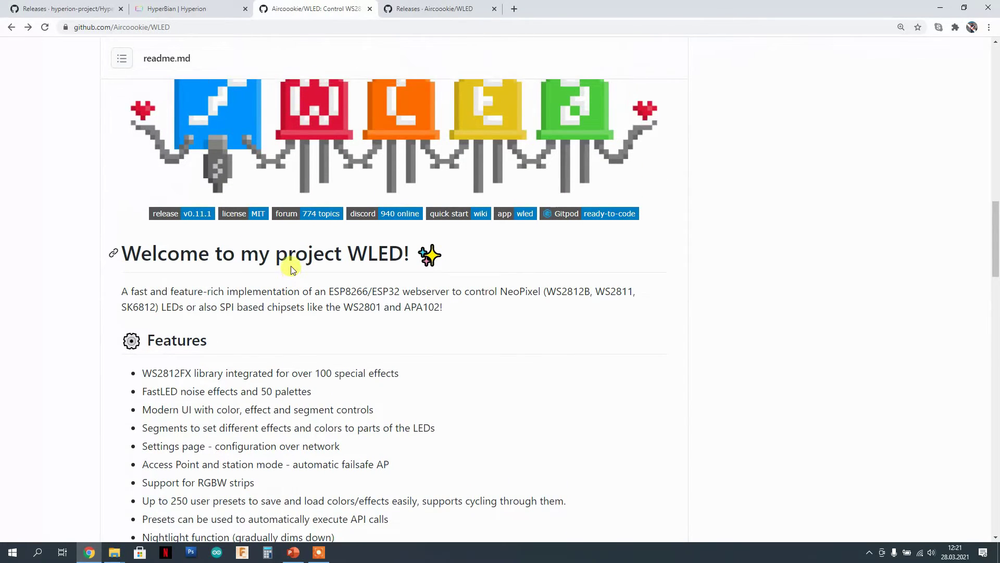
scroll(266, 172, "up", 5)
scroll(287, 255, "down", 4)
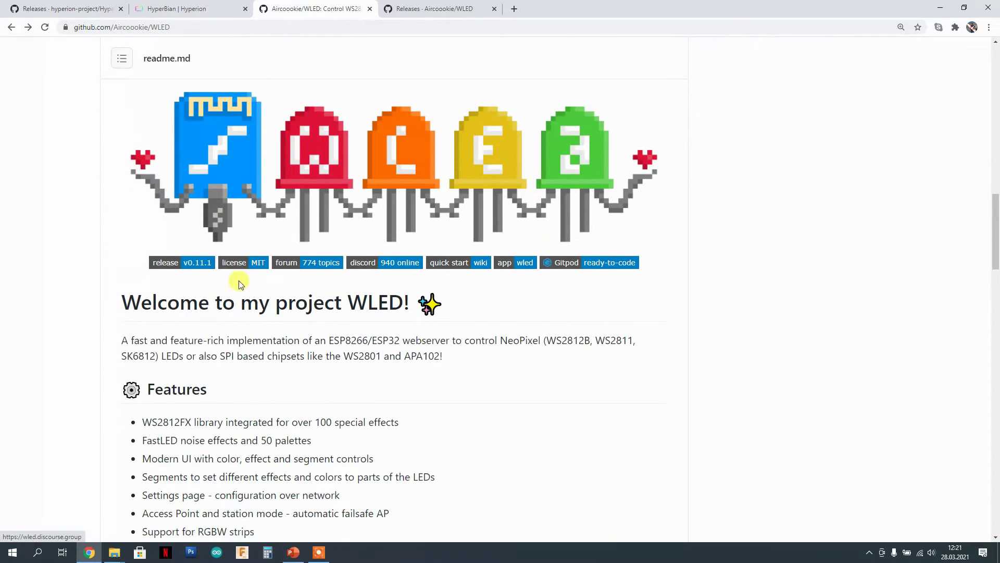
Open the WLED releases, find the version 0.11.1 ESP8266 binary and check its downloaded copy in the raspberry_dosyalar folder.
left_click(183, 267)
scroll(360, 260, "down", 3)
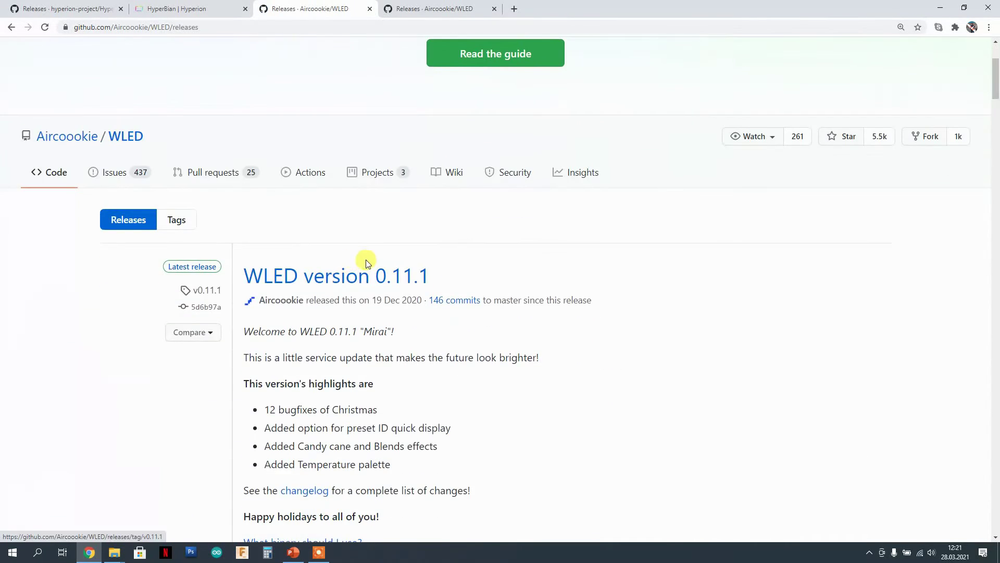
scroll(365, 260, "down", 2)
scroll(396, 192, "down", 2)
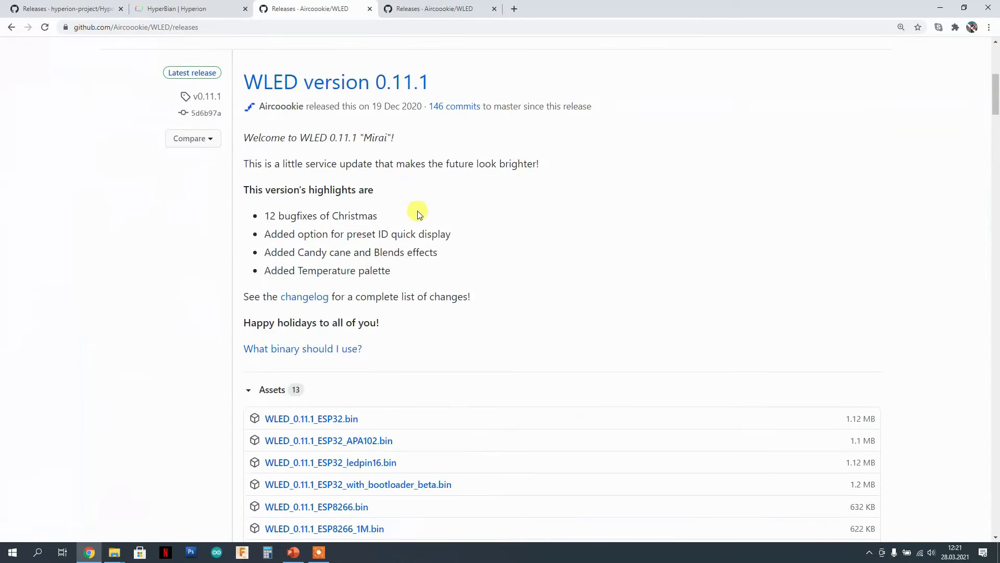
scroll(417, 211, "down", 4)
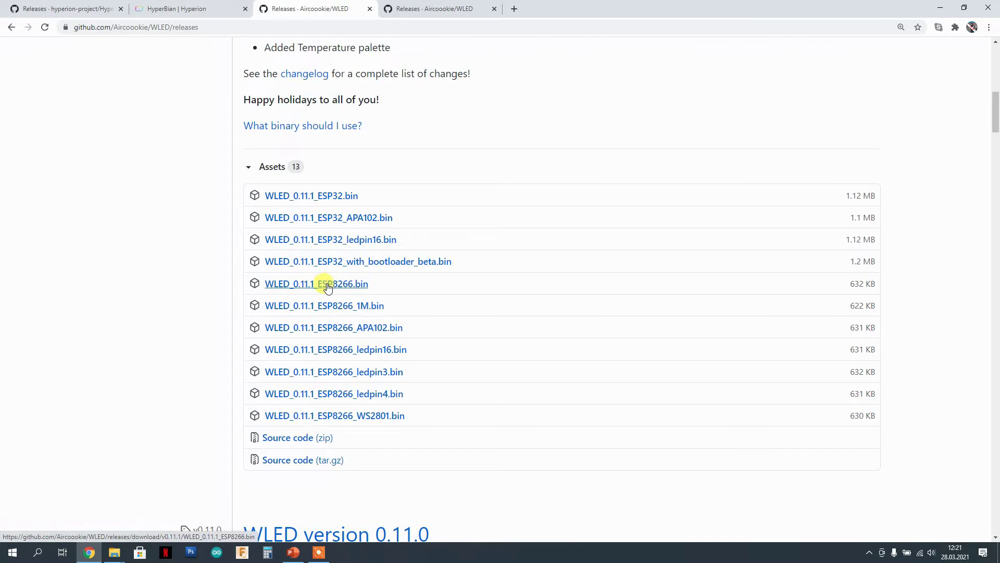
mouse_move(115, 552)
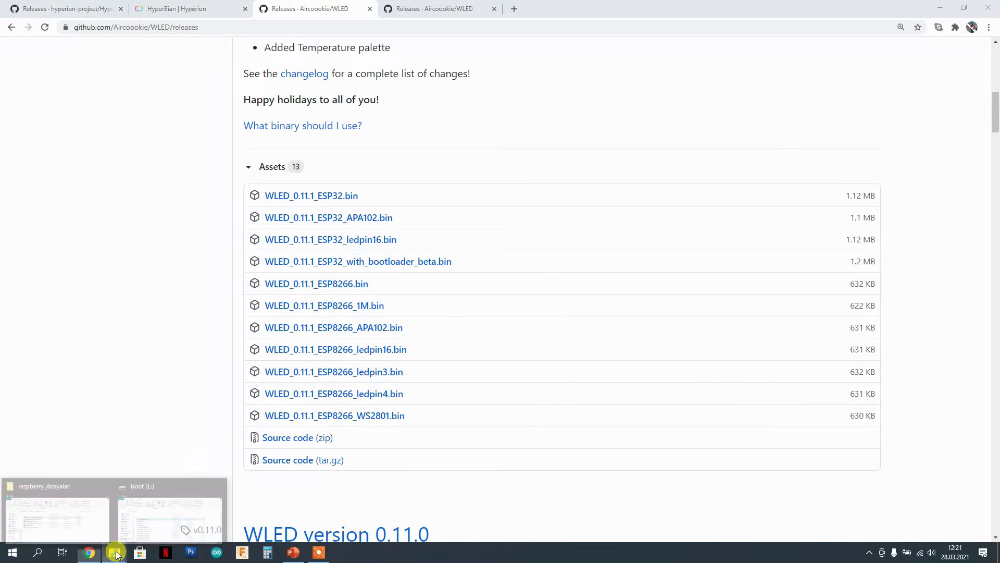
left_click(74, 508)
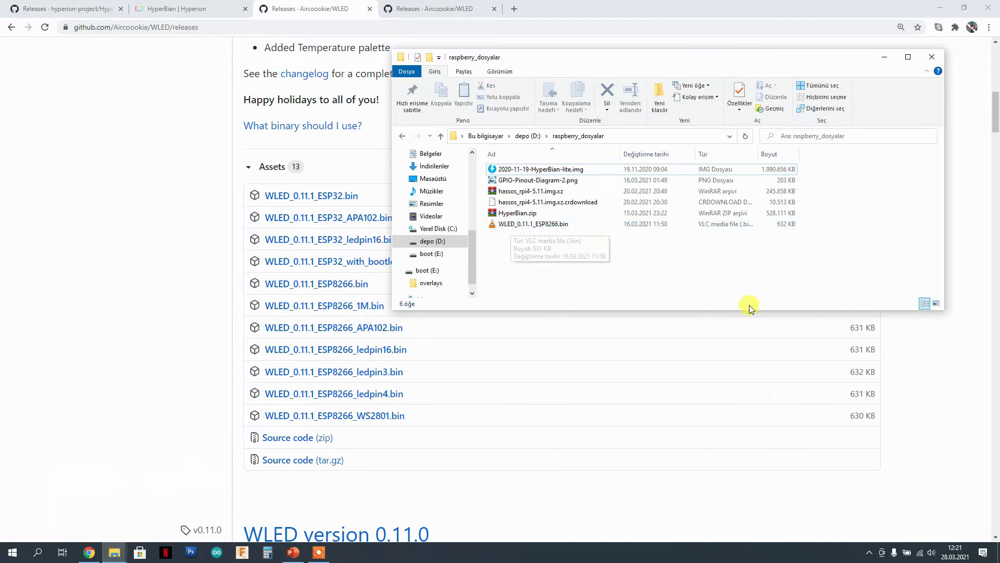
Launch ESPHome-Flasher from the desktop, flash WLED_0.11.1_ESP8266.bin to the board on COM4, and close the flasher.
left_click(997, 552)
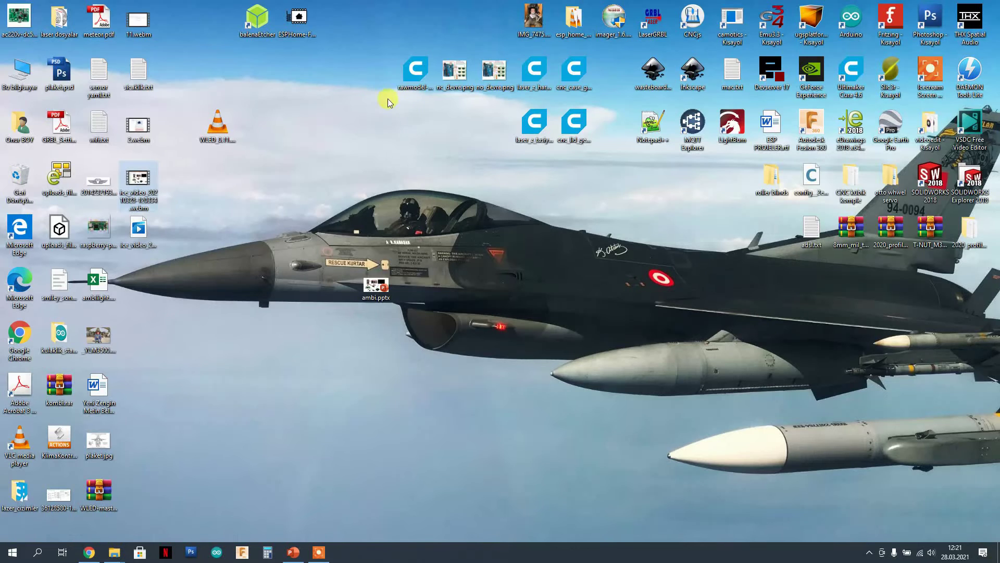
double_click(303, 20)
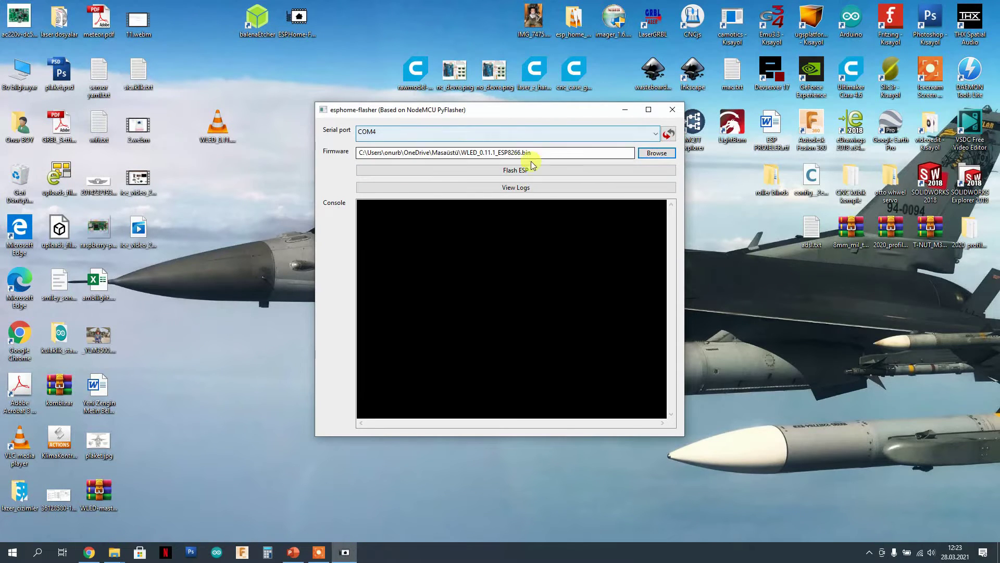
left_click(542, 171)
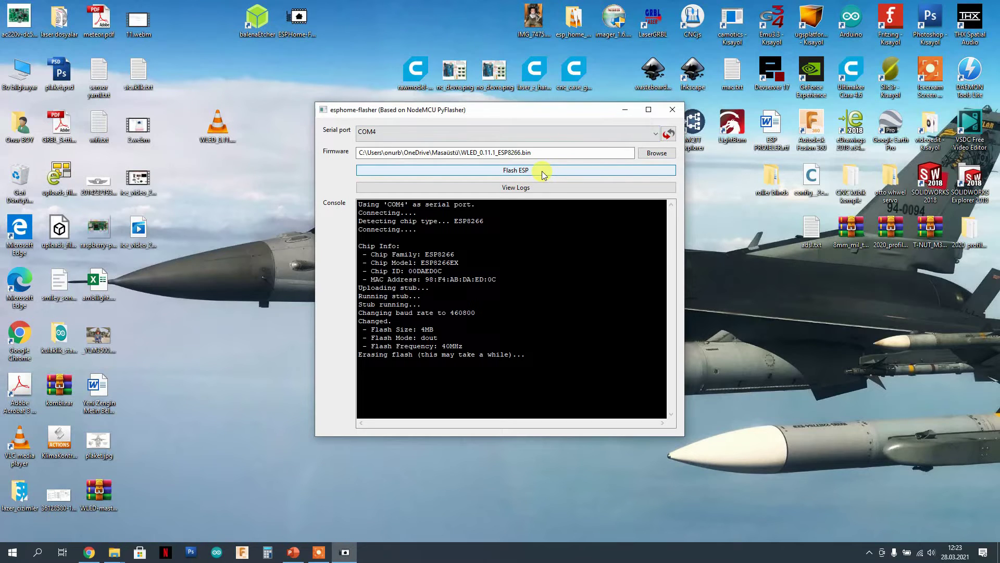
left_click(672, 110)
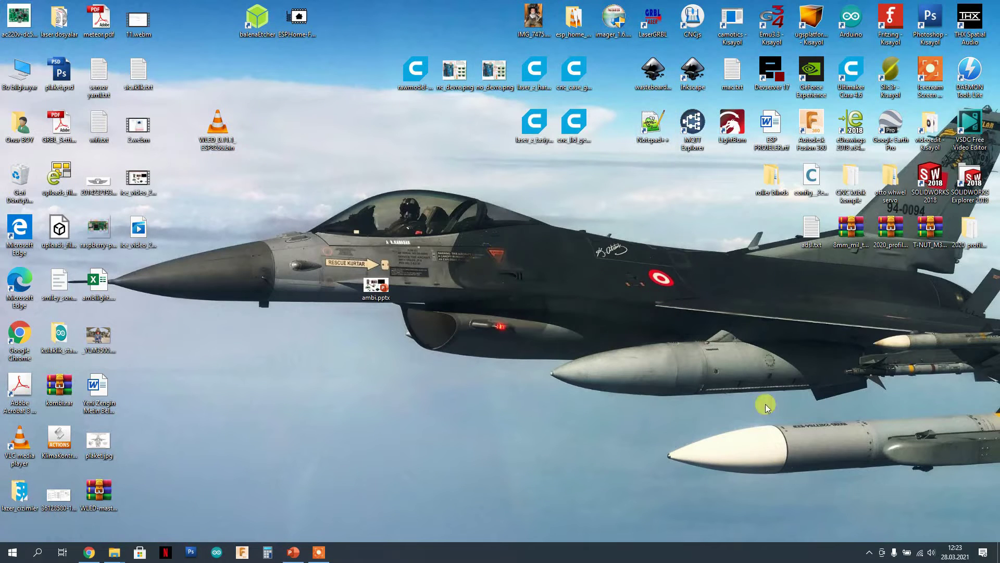
Connect the computer to the WLED-AP wireless network and open the WiFi settings of WLED at 4.3.2.1.
left_click(920, 552)
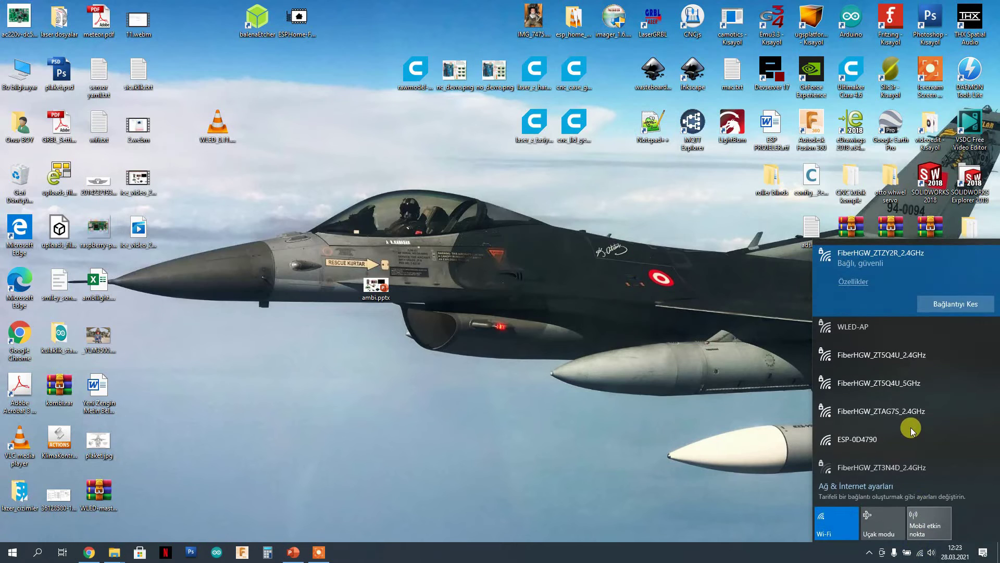
left_click(866, 328)
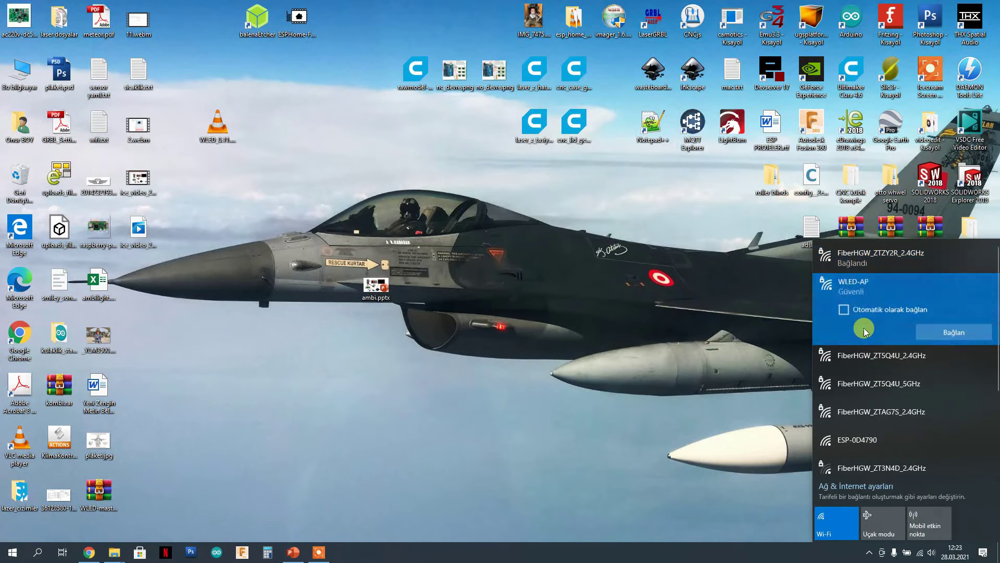
left_click(949, 332)
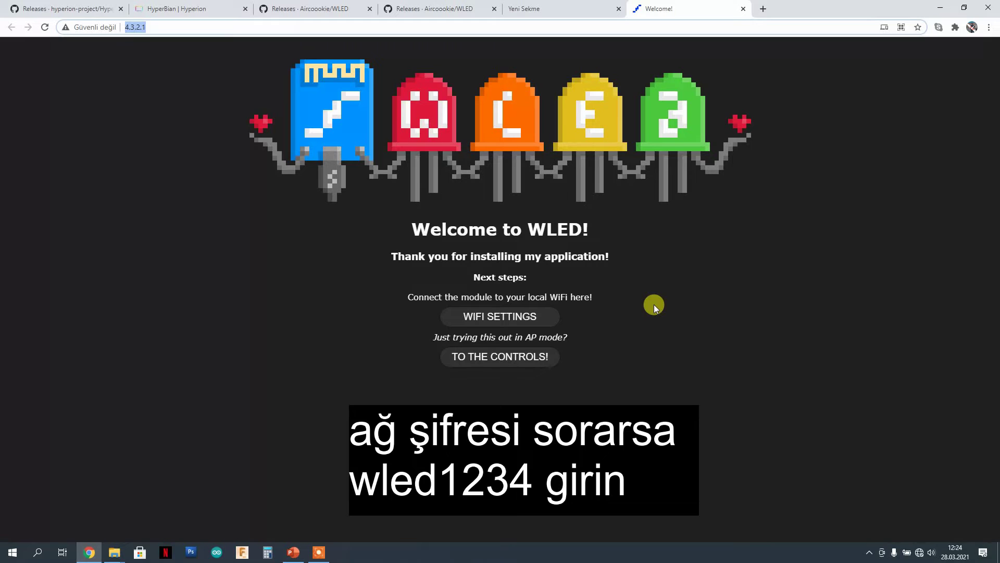
left_click(495, 315)
scroll(743, 235, "down", 1)
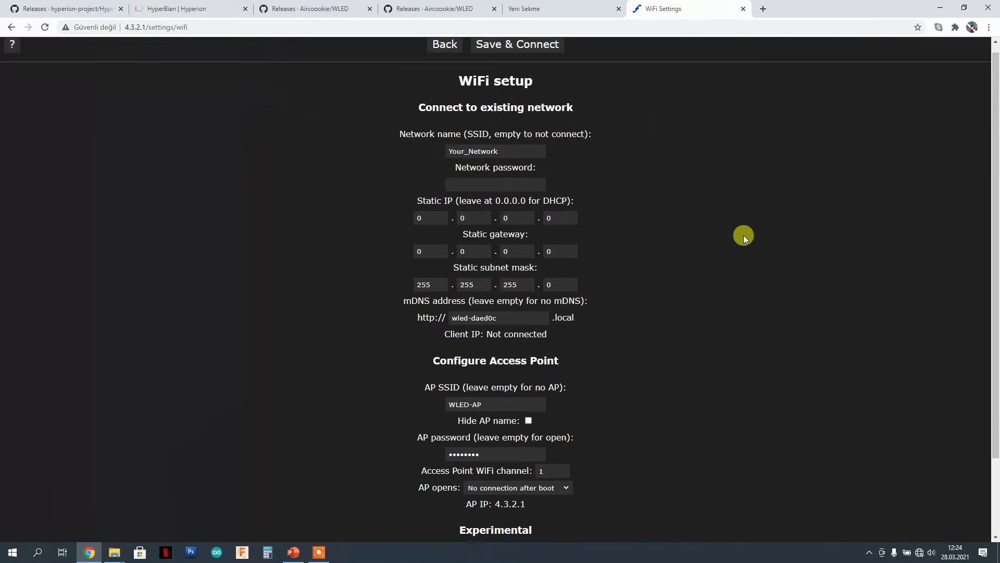
Enter network FiberHGW_ZTZY2R_2.4GHz, its WiFi password, static IP 192.168.1.102 and gateway 192.168.1.1 in the WiFi setup, and save the settings.
scroll(743, 236, "up", 1)
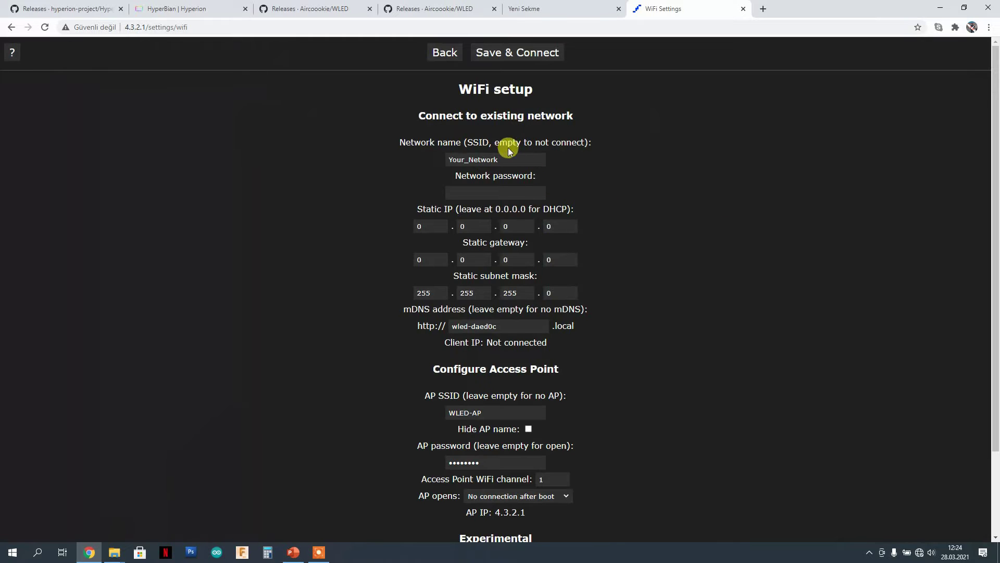
left_click_drag(504, 159, 431, 158)
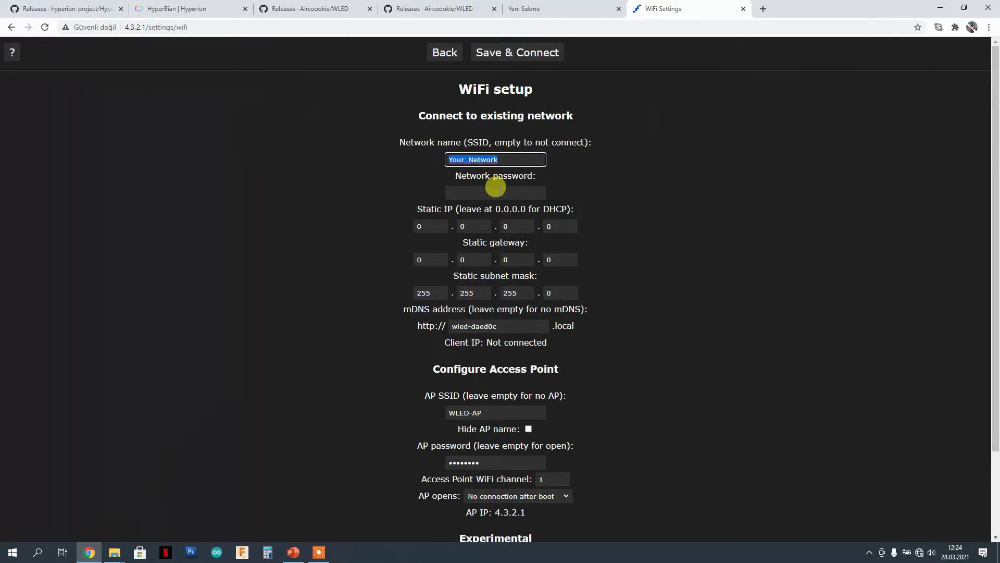
key("Tab")
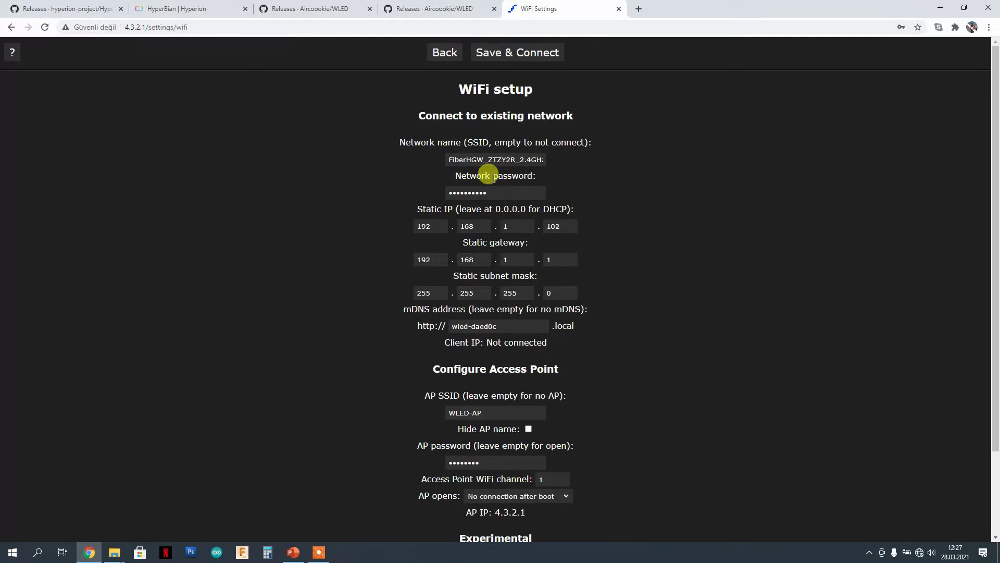
scroll(515, 207, "down", 2)
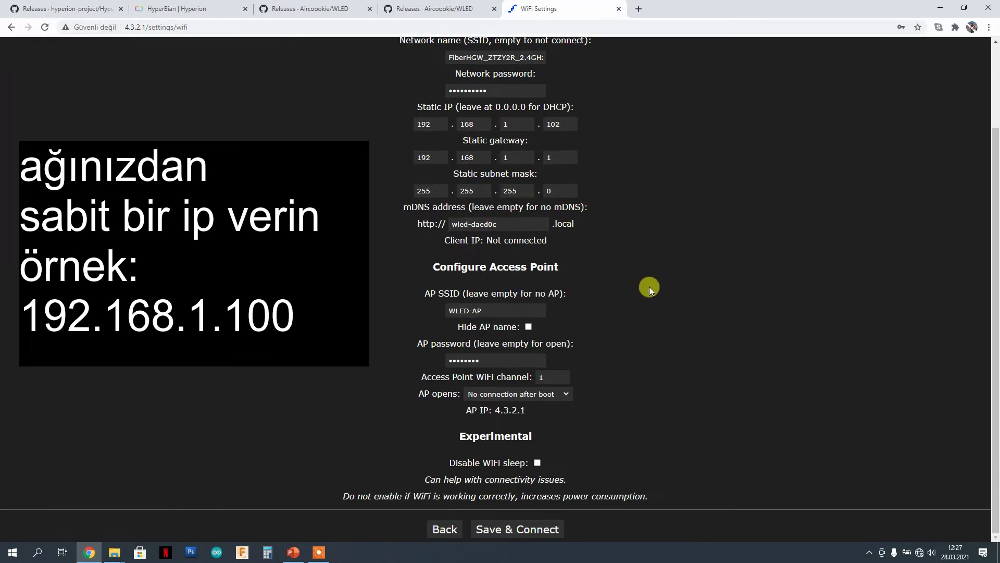
left_click(526, 530)
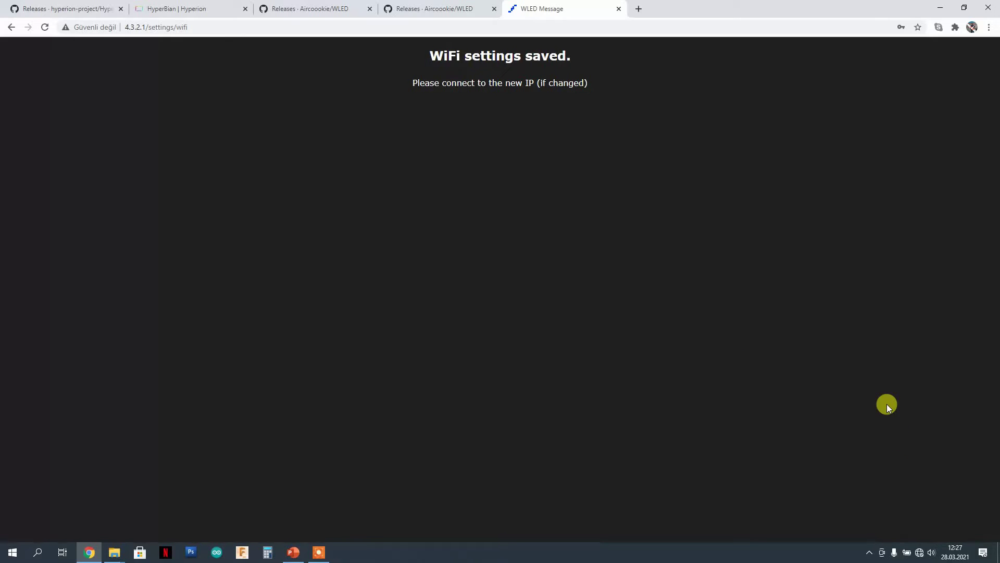
Switch the computer's wireless connection from WLED-AP to the FiberHGW_ZTZY2R_2.4GHz network.
left_click(919, 552)
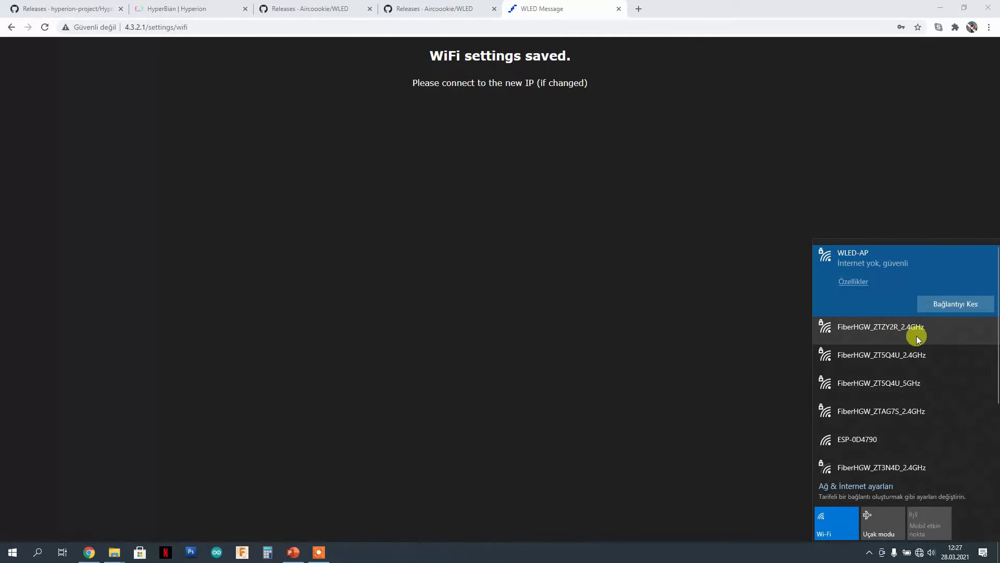
left_click(899, 328)
left_click(937, 327)
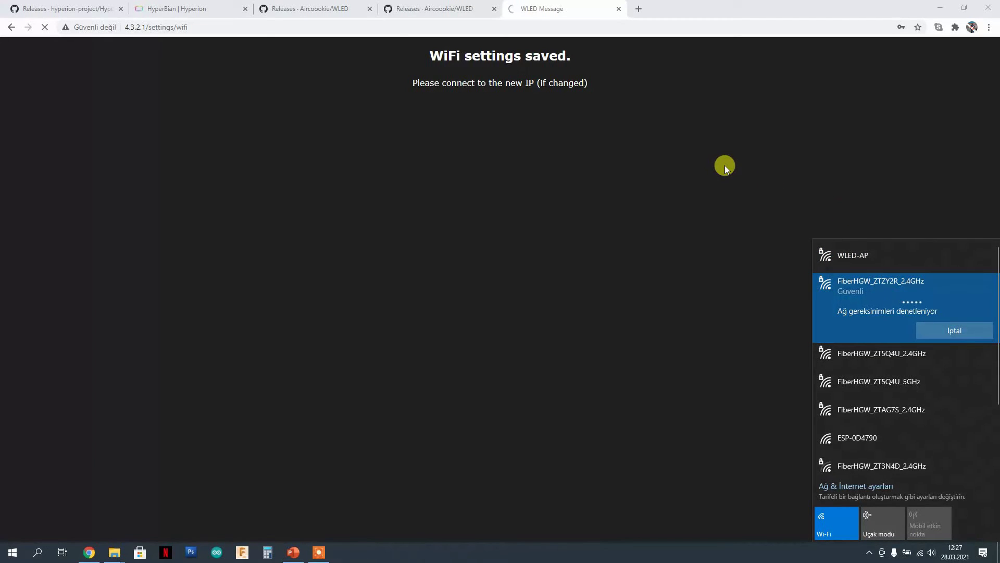
Close the saved WiFi settings page and open the WLED interface at 192.168.1.102 in a new browser tab.
left_click(620, 8)
left_click(514, 9)
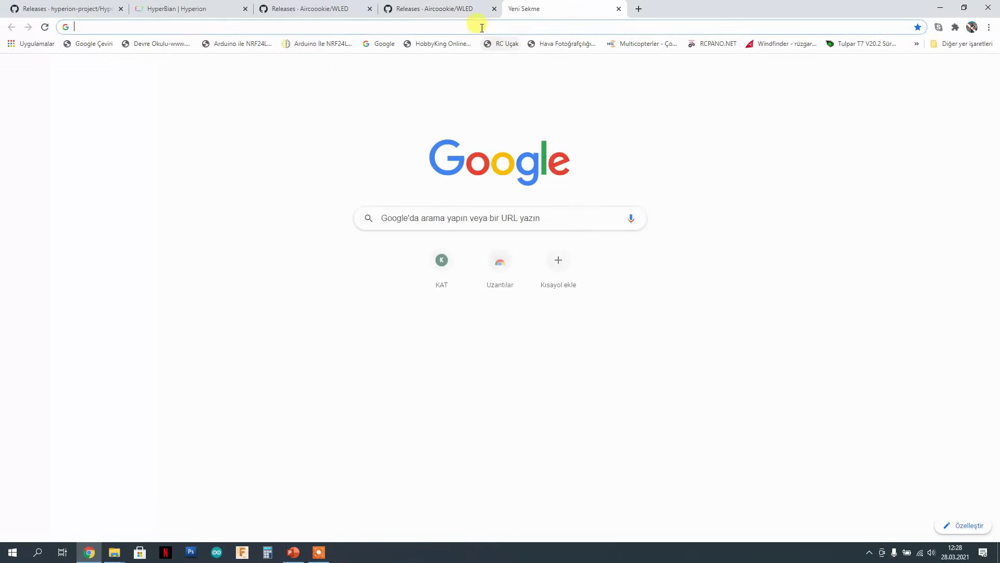
type("192.168.l.l")
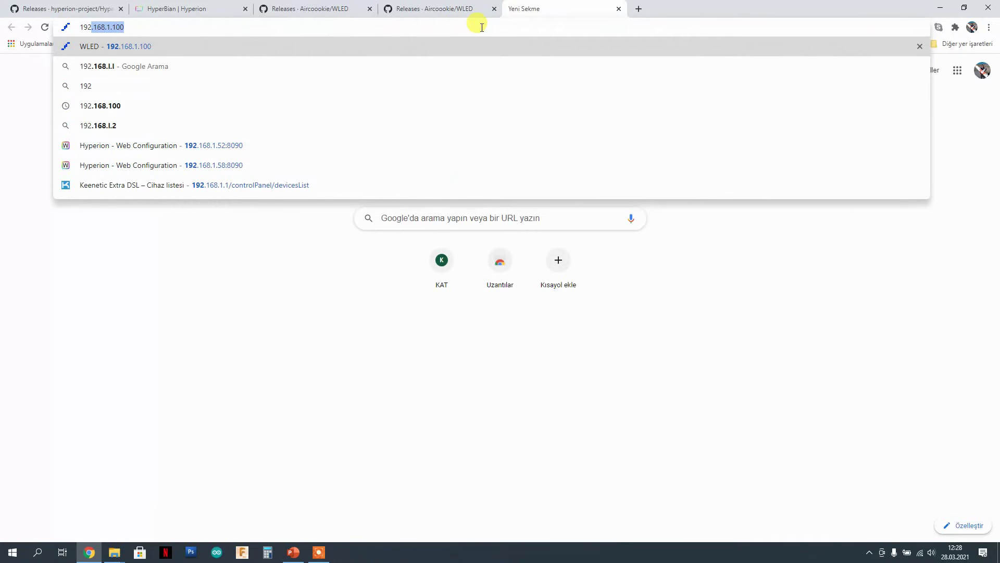
key("Up")
type(".168.1.102")
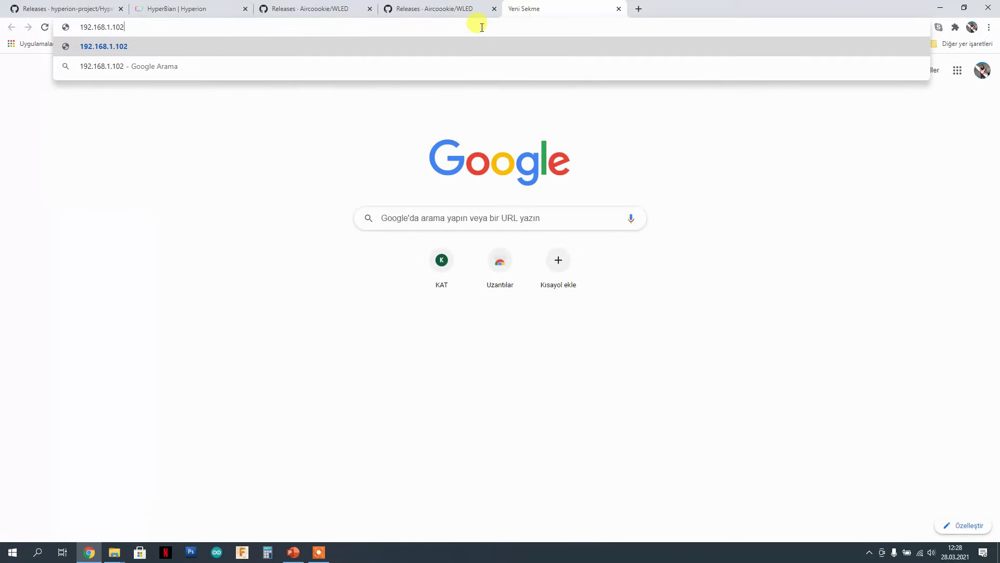
key("Return")
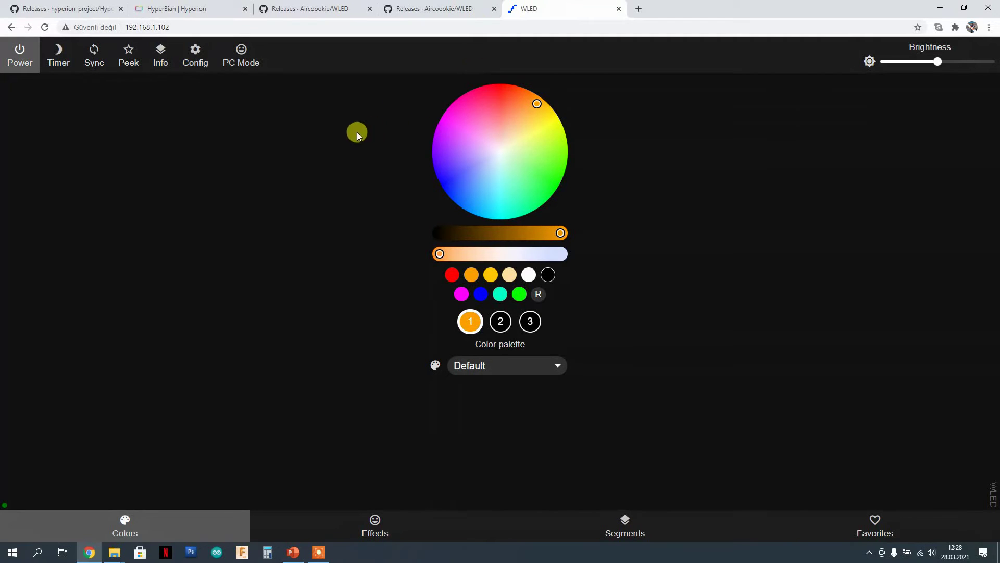
Switch the WLED light off and on again, and set its primary colour to light yellow on the colour wheel.
left_click(15, 49)
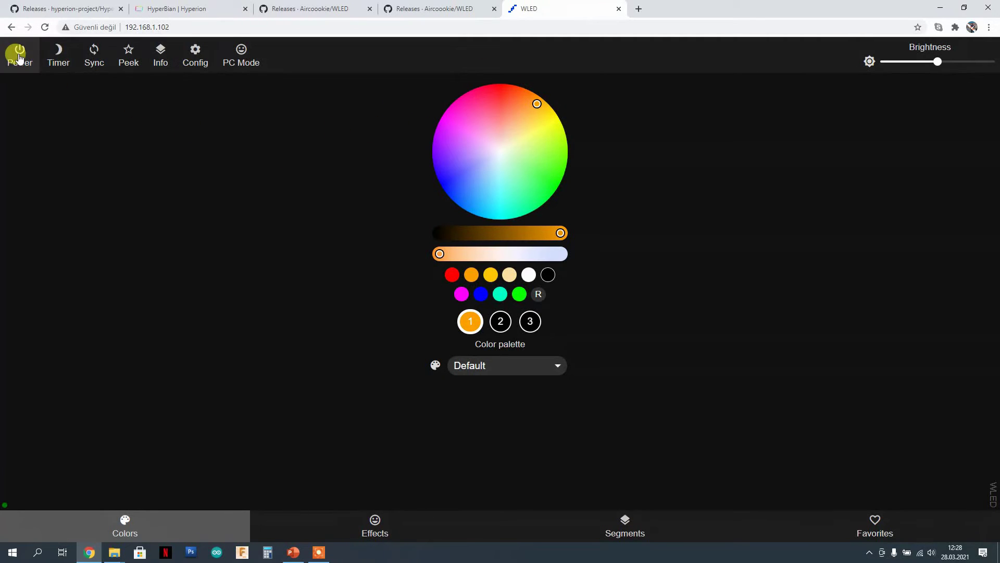
left_click(20, 56)
left_click(322, 209)
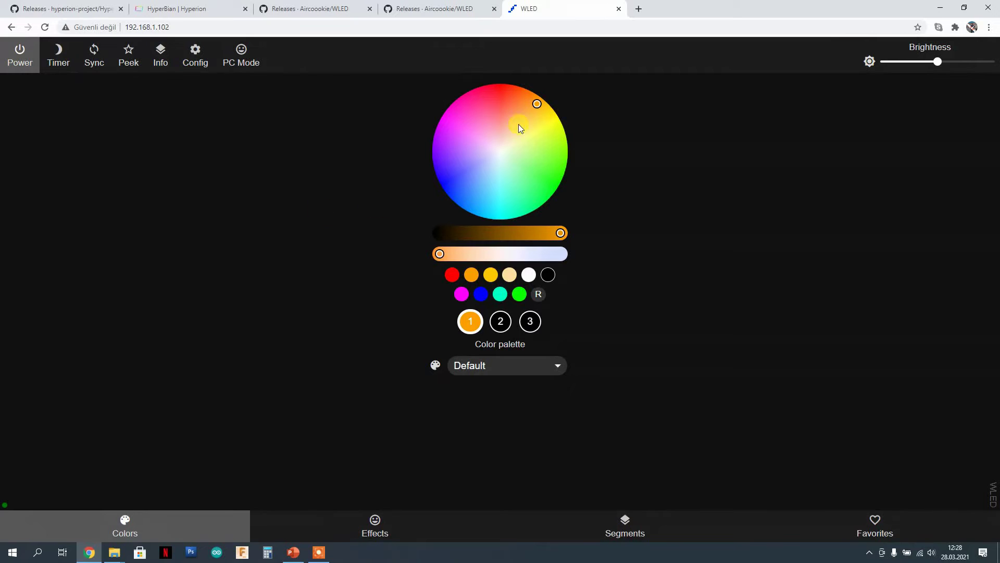
left_click_drag(521, 129, 529, 136)
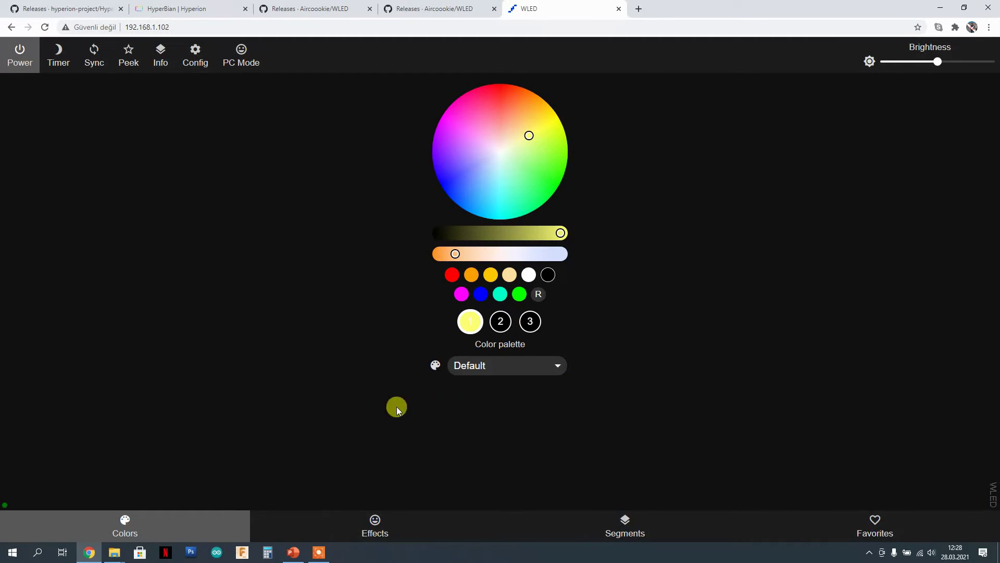
Activate the WLED light's 60-minute switch-off timer and deactivate it again.
left_click(58, 67)
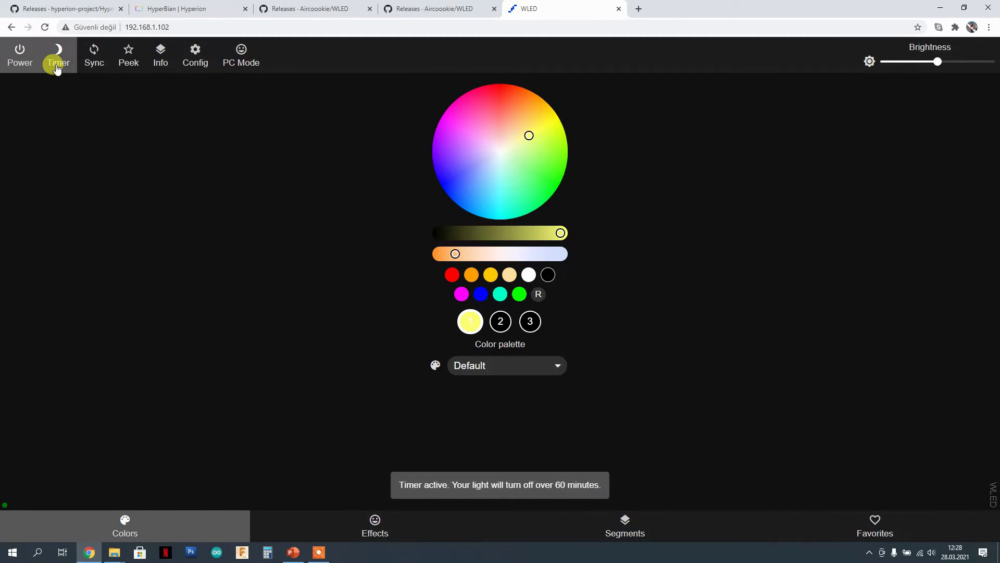
left_click(58, 67)
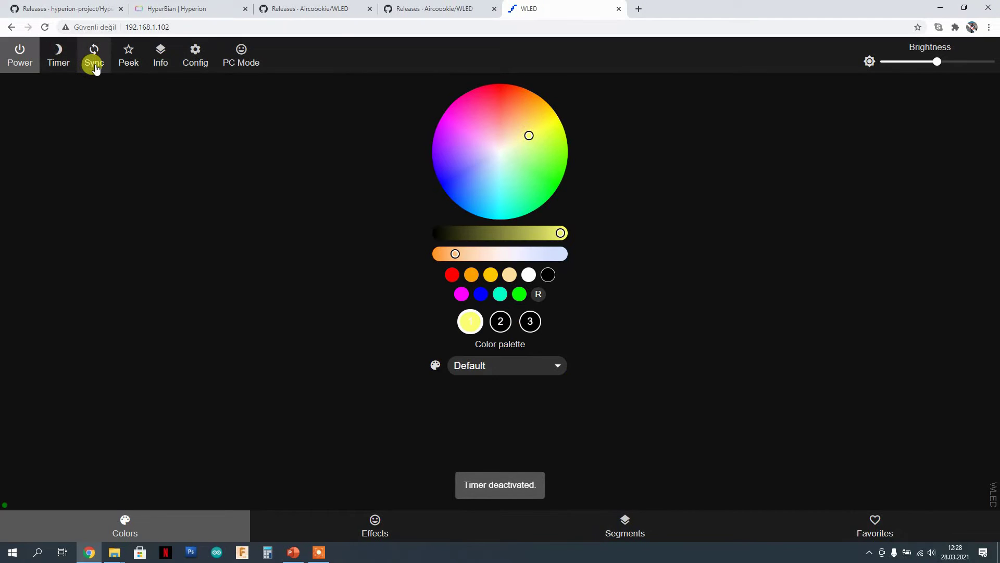